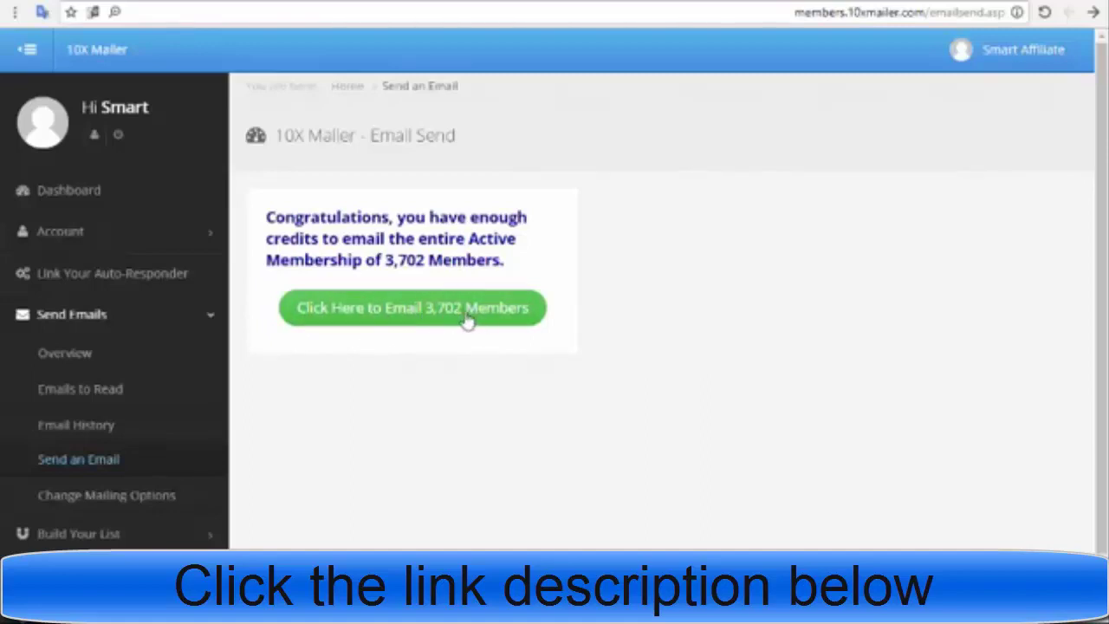
- Start an email to all 3,702 members and choose to send it now instead of scheduling it
left_click(407, 311)
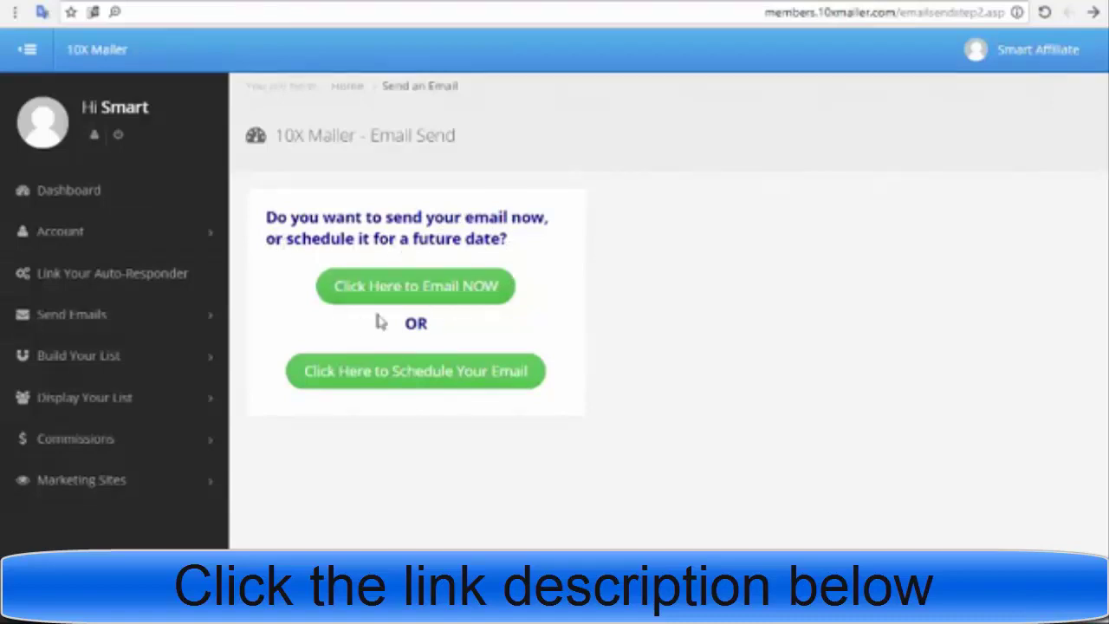
left_click(430, 292)
scroll(442, 310, "down", 1)
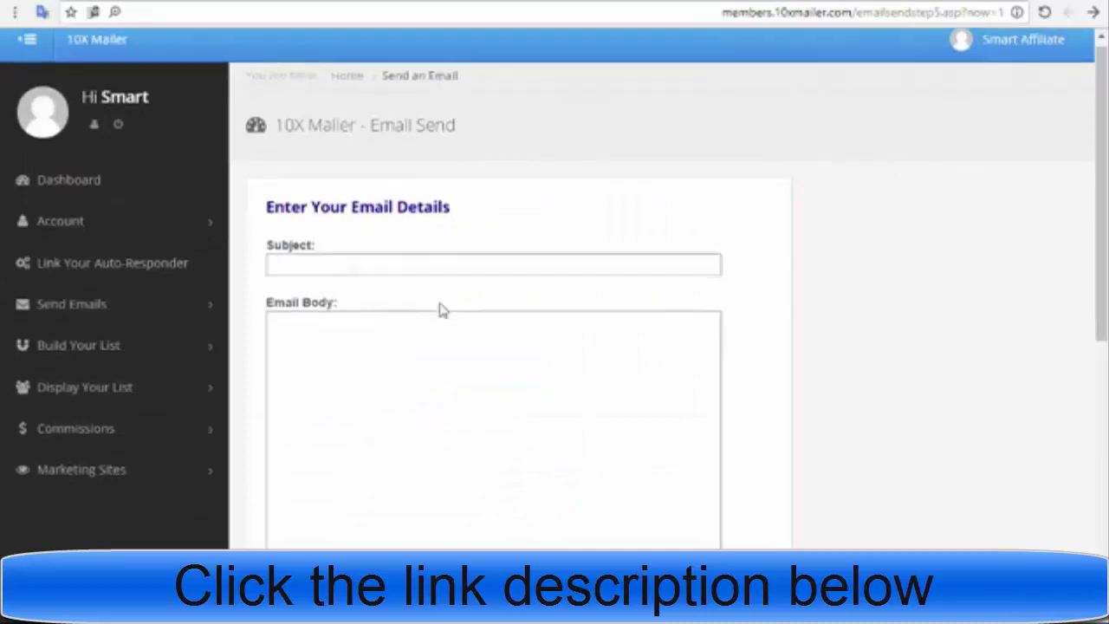
- Enter the mb103.com affiliate tracking link for campaign 7701 as the email's website URL
scroll(441, 310, "down", 2)
scroll(441, 303, "down", 1)
scroll(441, 303, "up", 1)
scroll(441, 303, "down", 5)
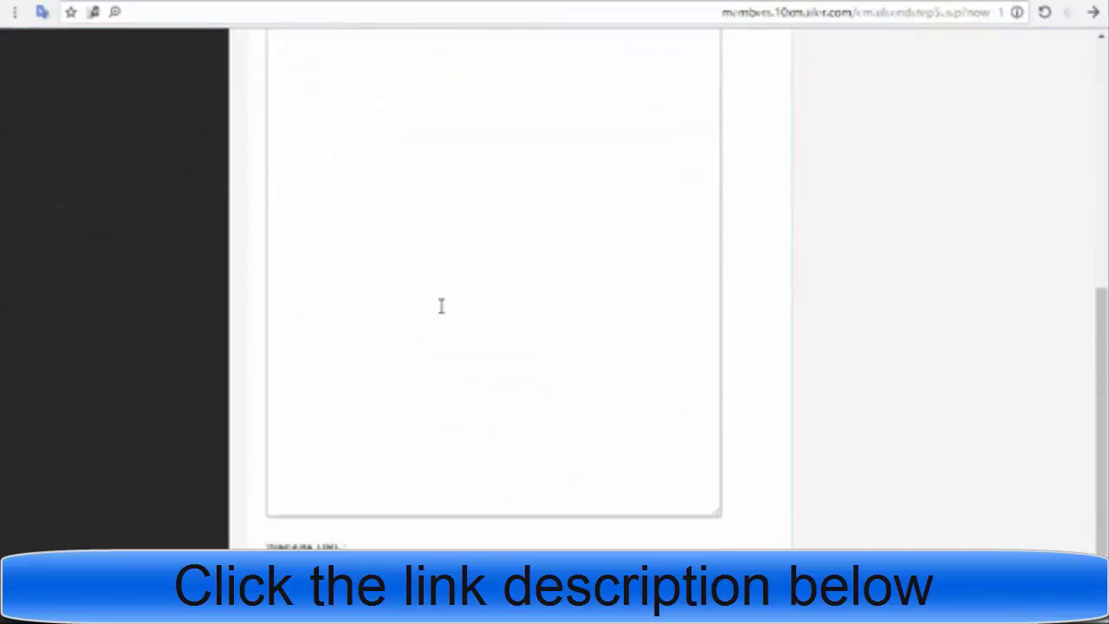
left_click(337, 516)
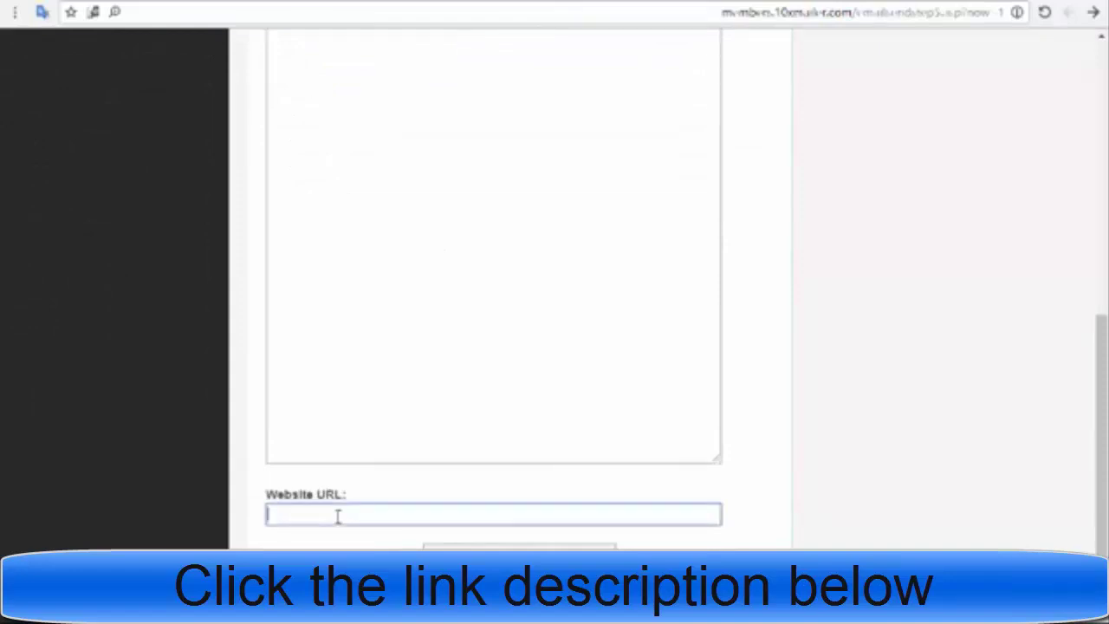
type("http://www.cb103.com/link.asp?o=7701&c=918271&a=178160&l=10310")
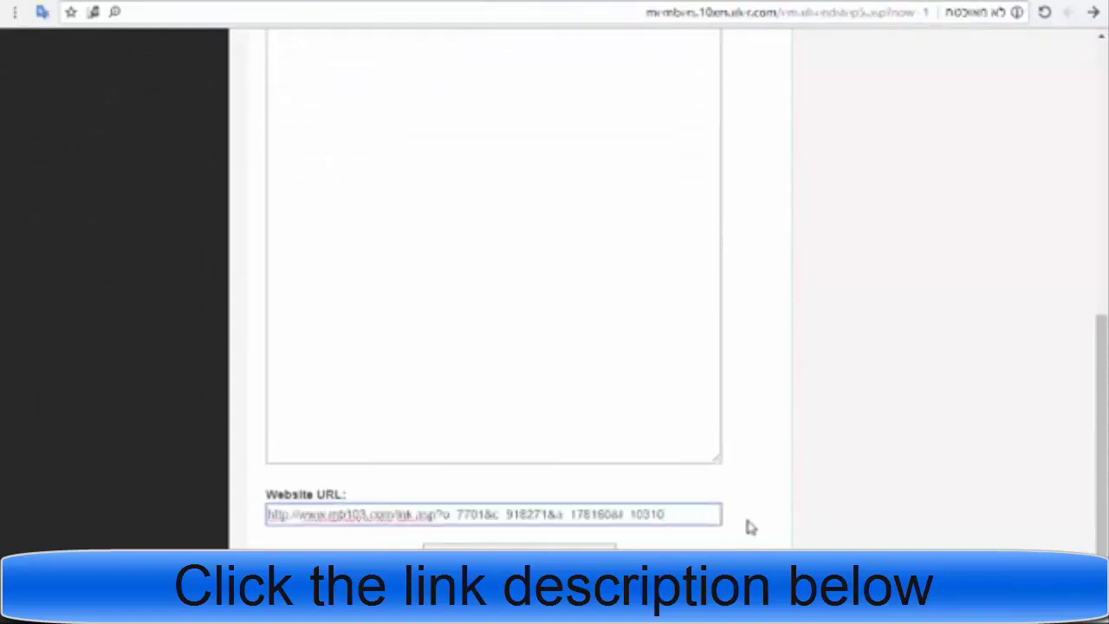
- Copy the tracking link from the website URL into the second line of the email body
left_click_drag(663, 514, 234, 515)
left_click_drag(679, 513, 260, 511)
left_click(339, 493)
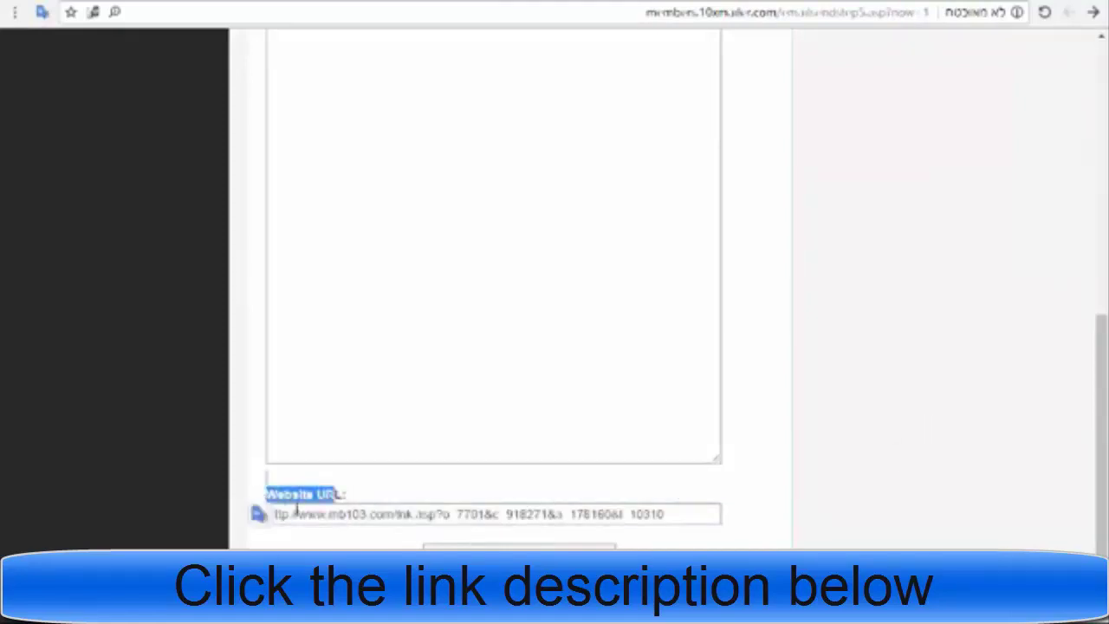
left_click(453, 518)
left_click_drag(663, 514, 234, 515)
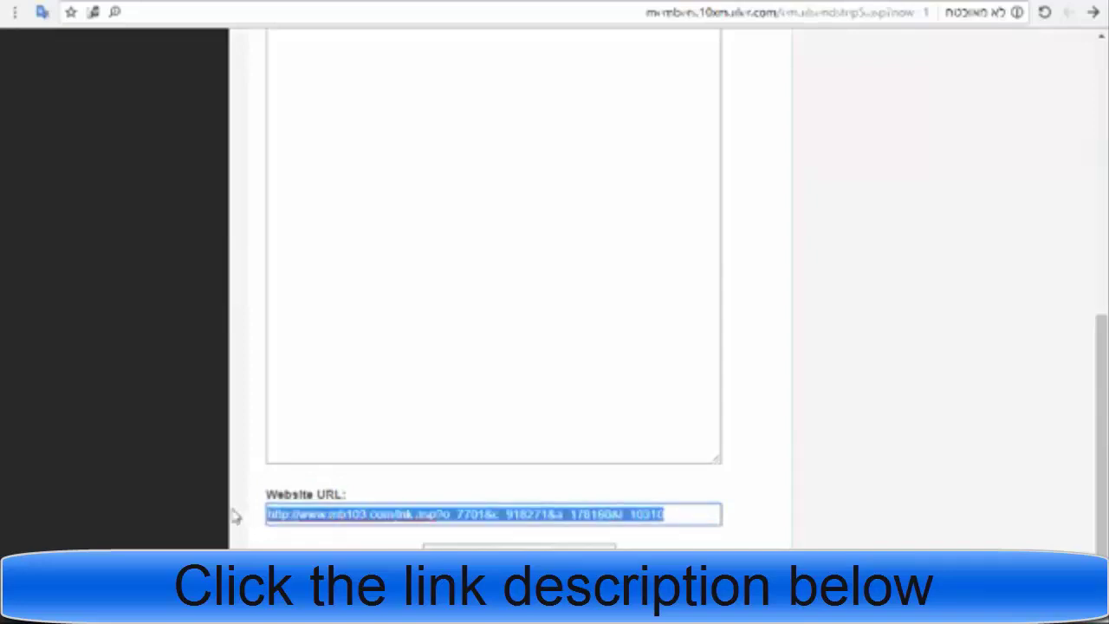
scroll(695, 286, "up", 1)
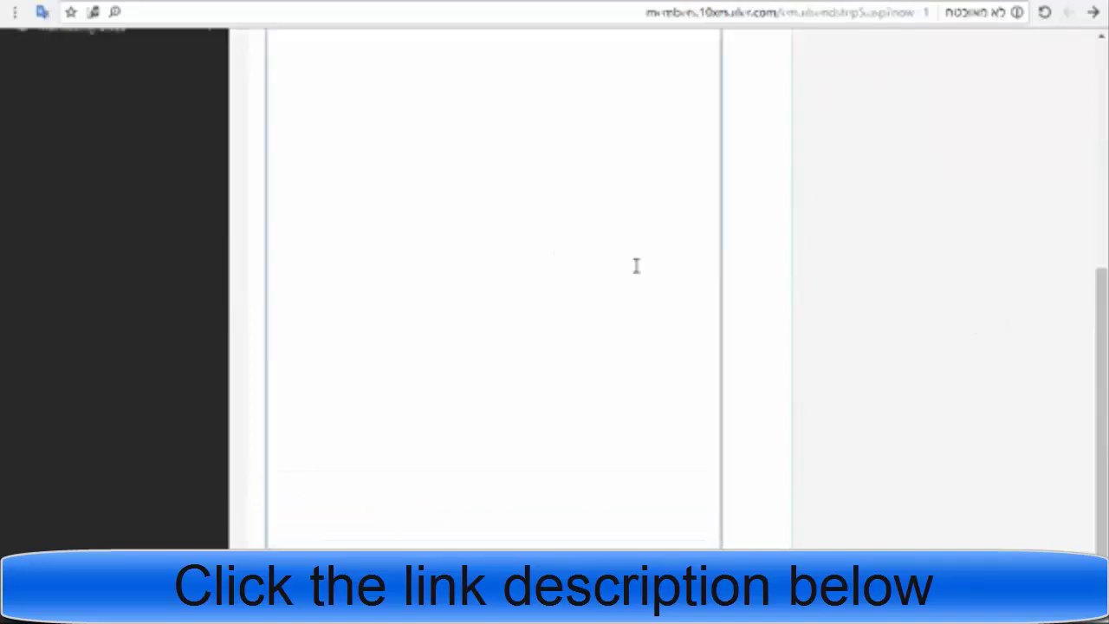
scroll(635, 265, "up", 5)
left_click(583, 257)
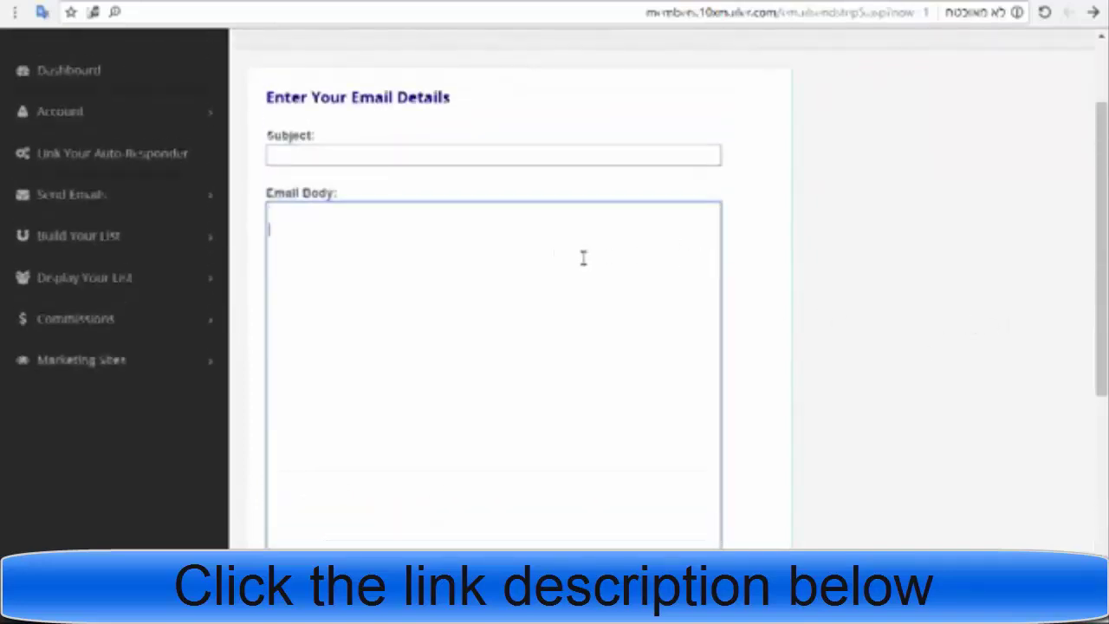
type("http://www.mb103.com/lnk.asp?o=7701&c=918271&a=178160&l=10310")
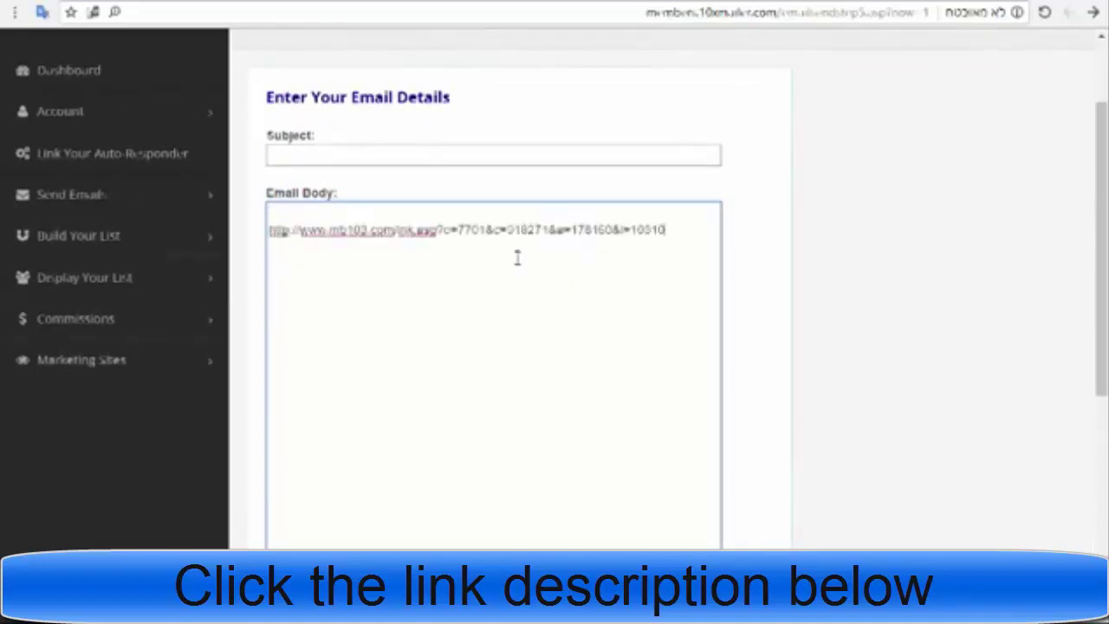
- Switch to the MaxBounty campaign page and copy "Video & Animation - Whiteboard" from the commission details
left_click(400, 156)
left_click(400, 156)
left_click(515, 112)
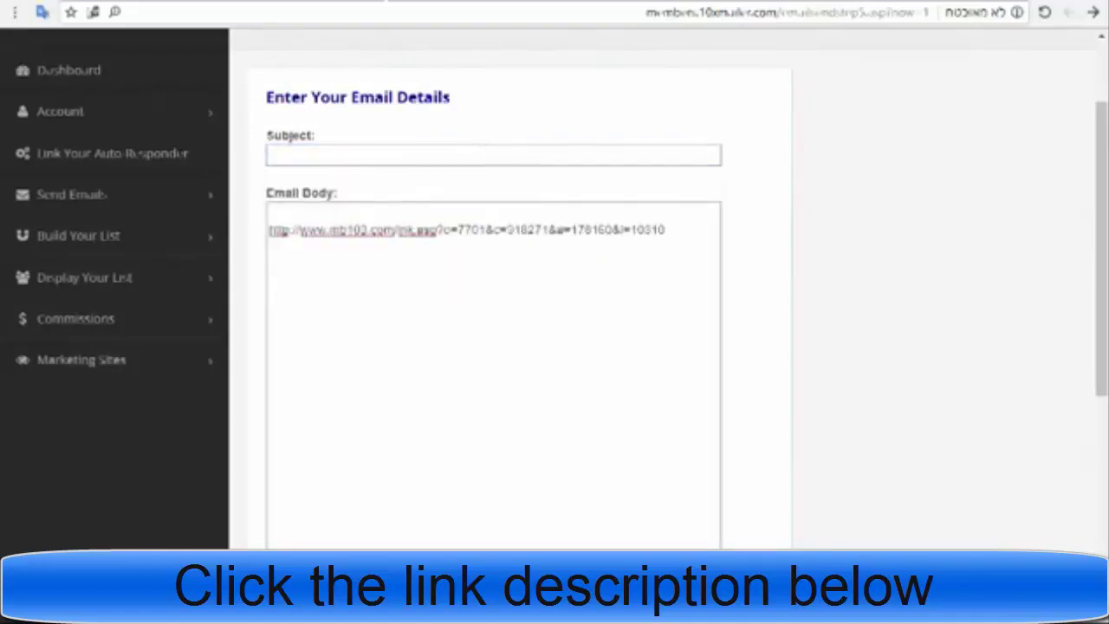
key("ctrl+Tab")
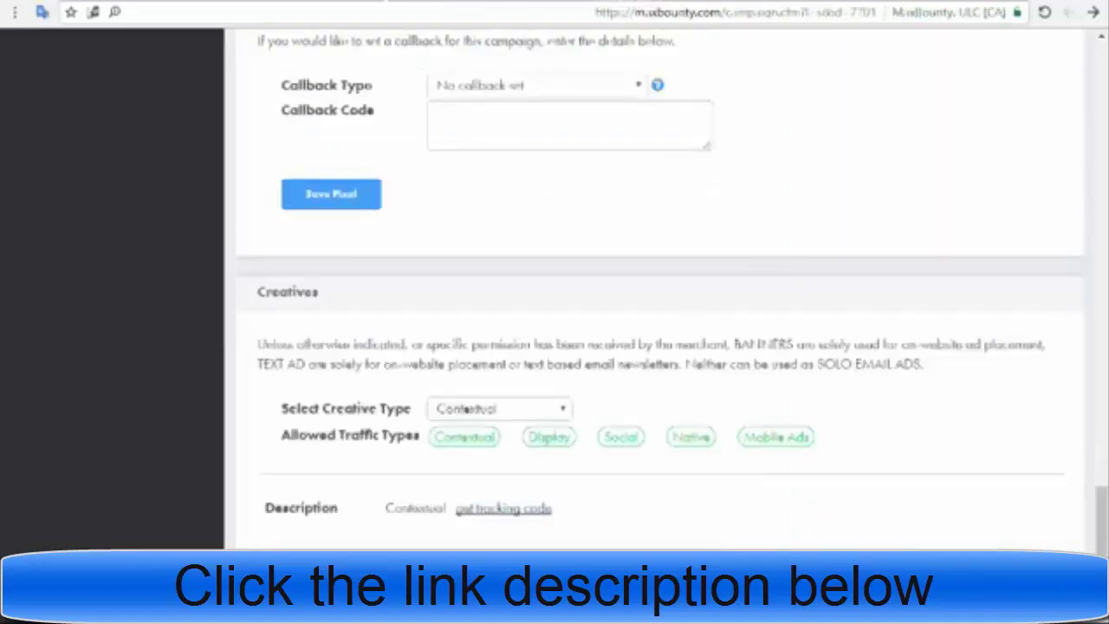
scroll(606, 215, "up", 10)
scroll(607, 215, "up", 15)
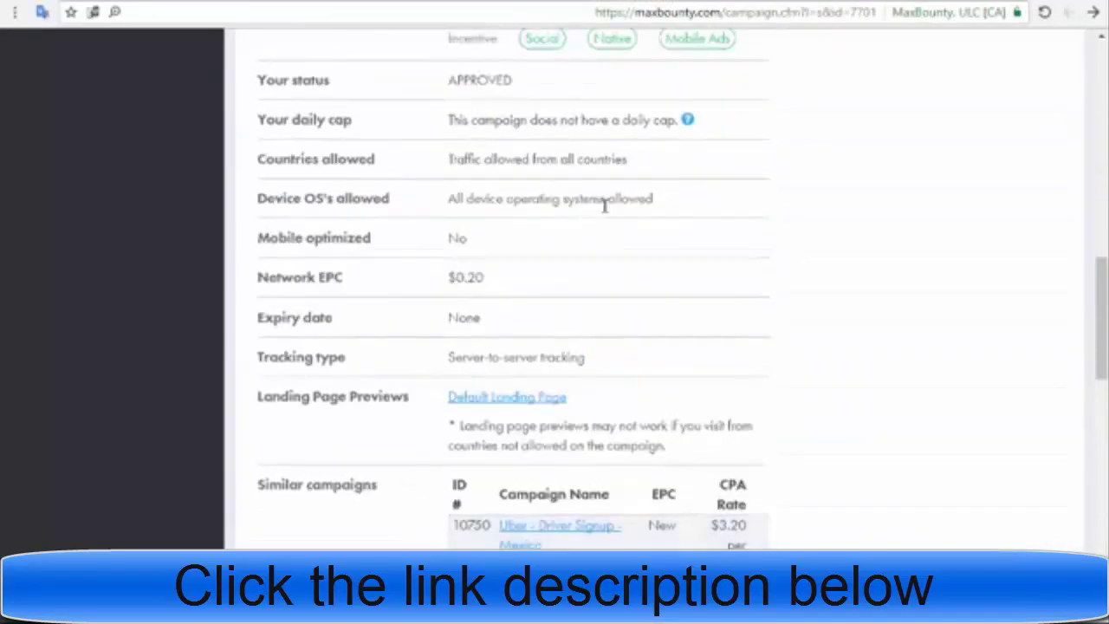
scroll(602, 204, "up", 1)
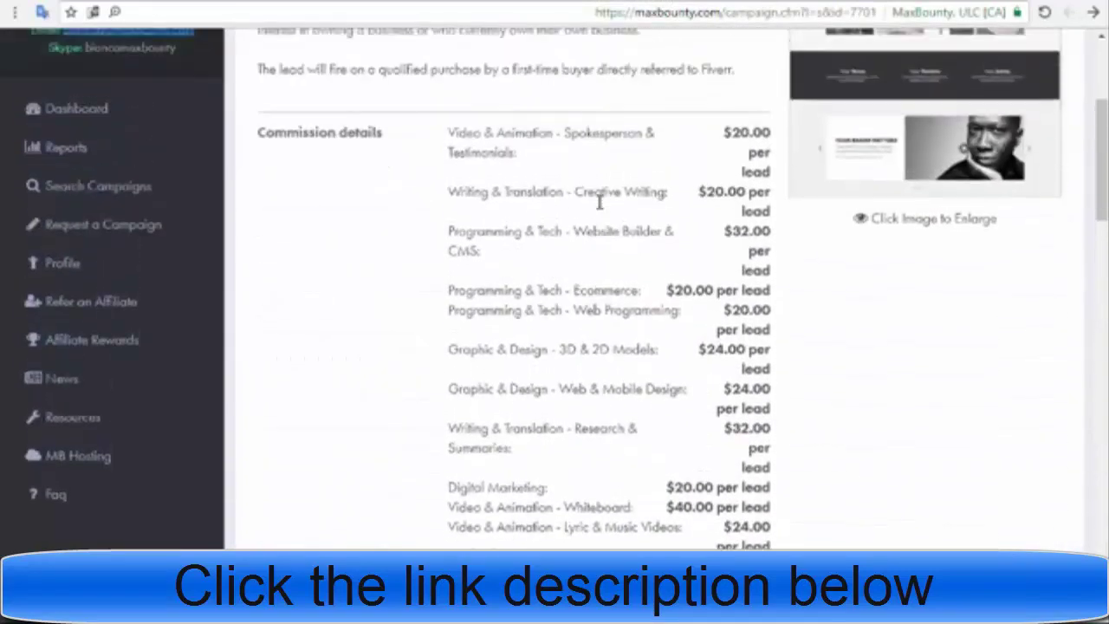
scroll(602, 208, "down", 4)
scroll(604, 224, "up", 2)
scroll(606, 224, "up", 1)
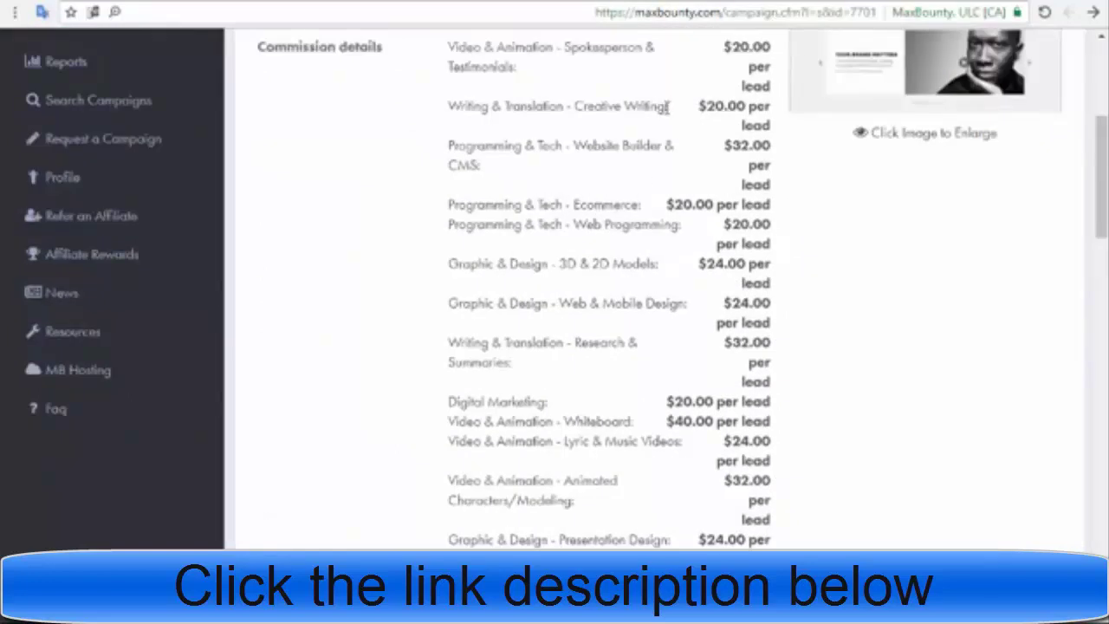
scroll(668, 321, "down", 5)
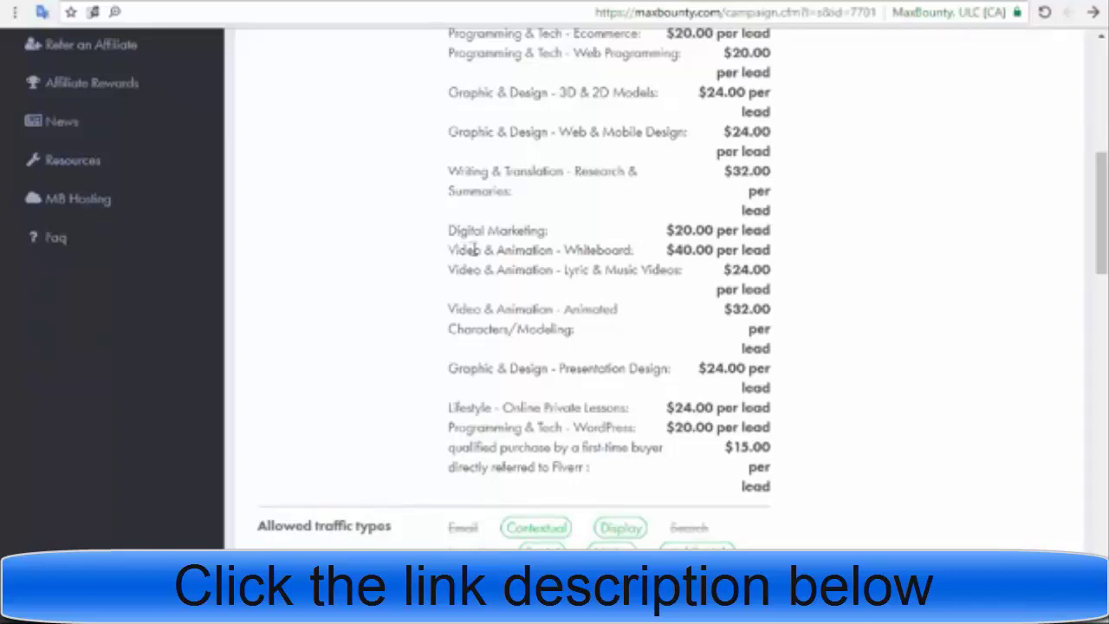
left_click_drag(634, 250, 449, 250)
key("ctrl+c")
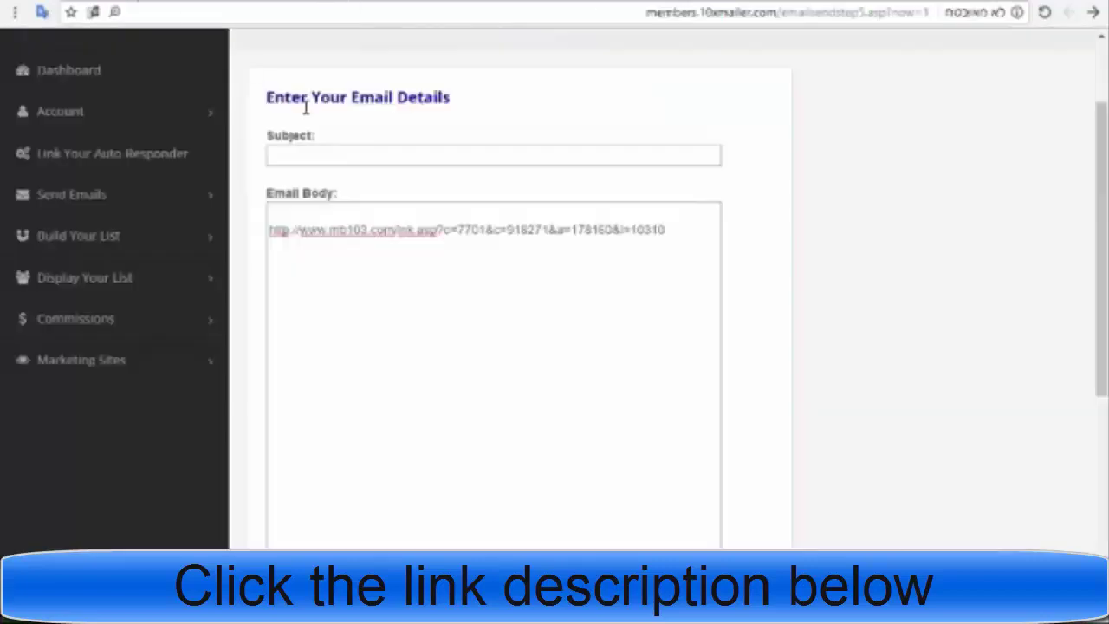
- Back in 10X Mailer, paste "Video & Animation - Whiteboard" as the subject and, followed by a colon, above the link in the email body
left_click(317, 152)
key("ctrl+v")
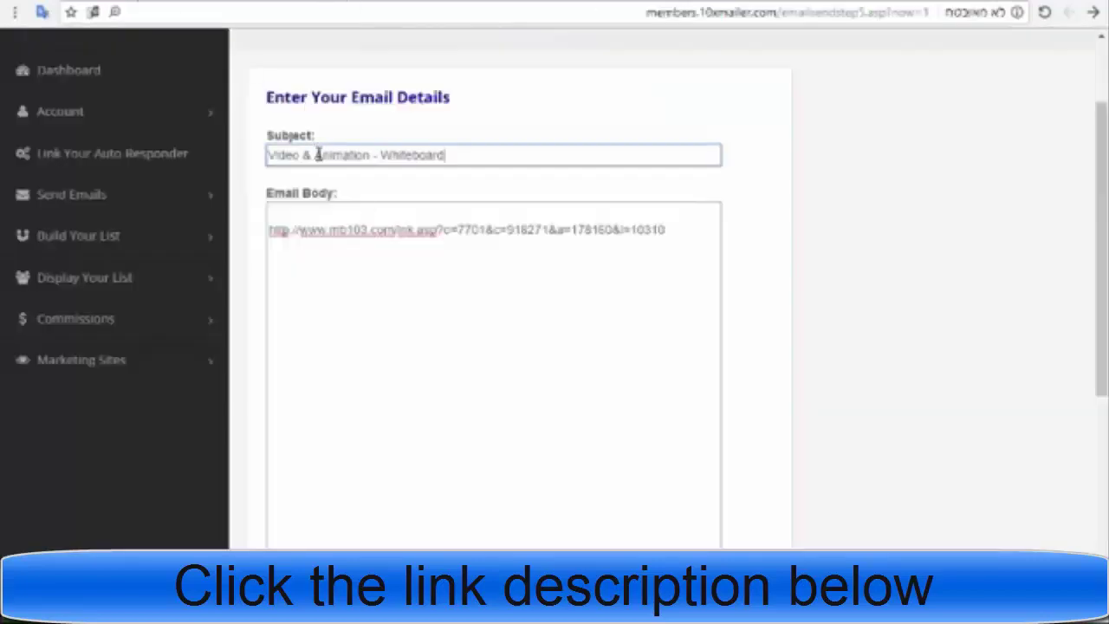
left_click(321, 215)
key("ctrl+v")
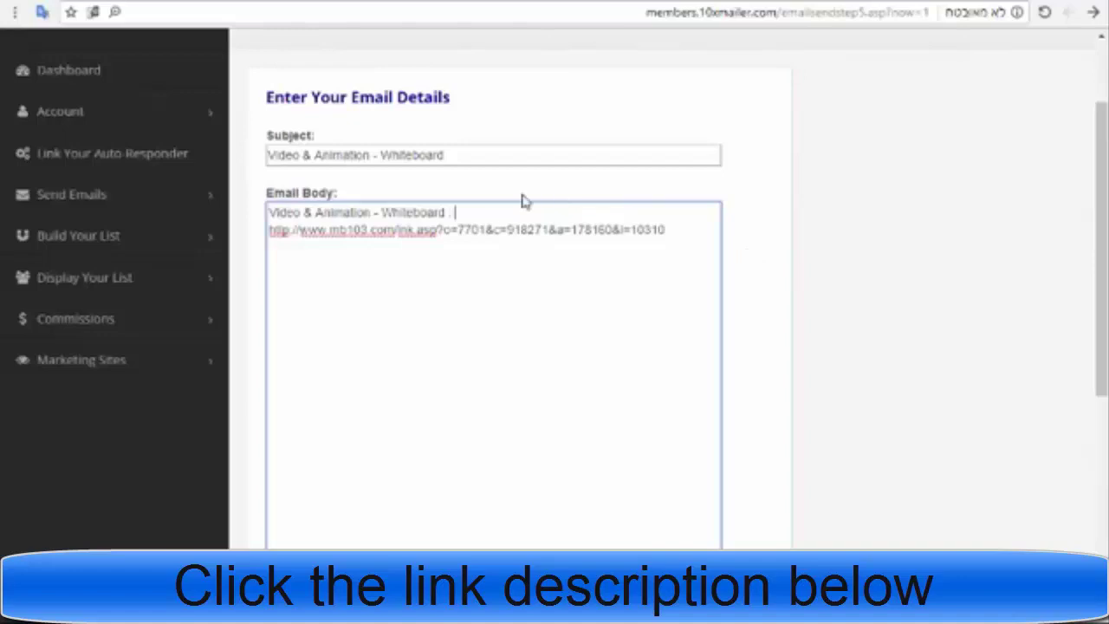
- Review the email's subject, body text and website URL before submitting
left_click_drag(456, 156, 254, 165)
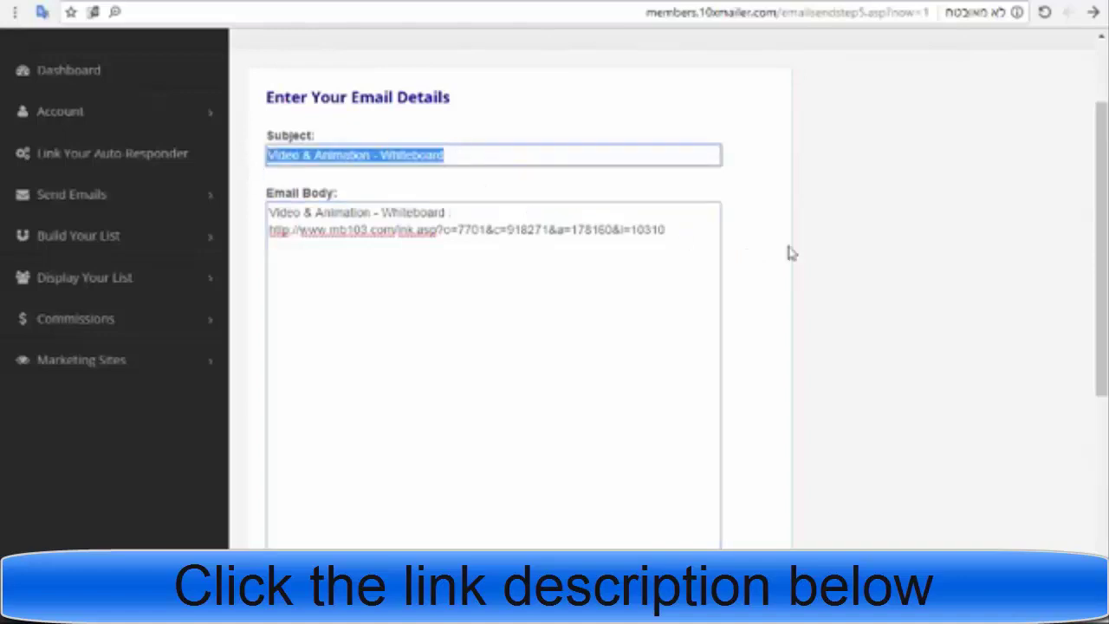
left_click(844, 257)
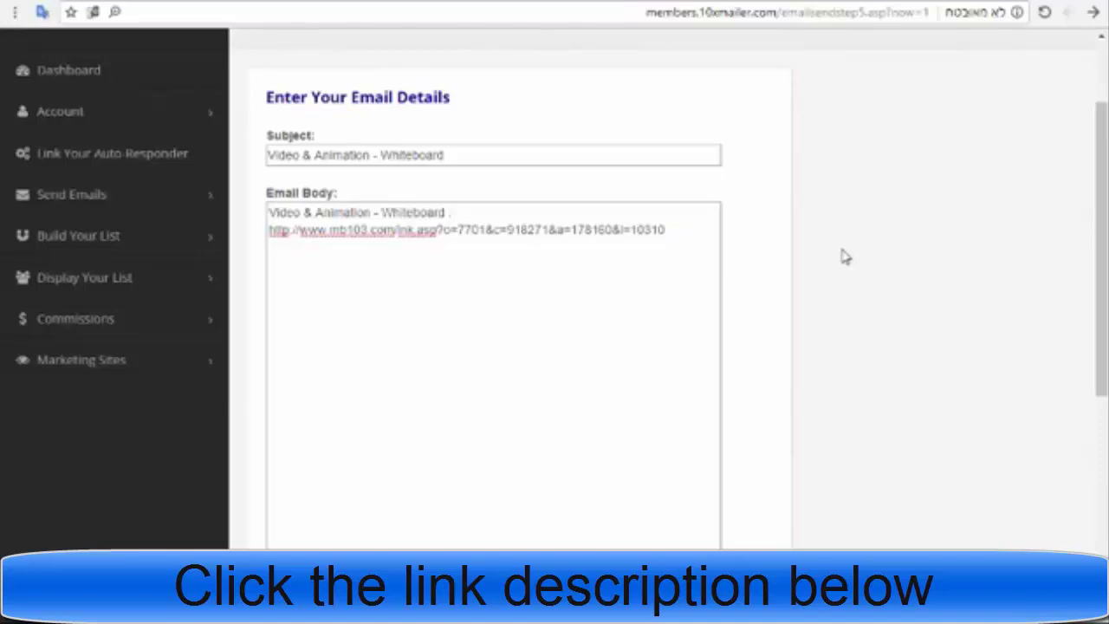
left_click_drag(269, 156, 443, 158)
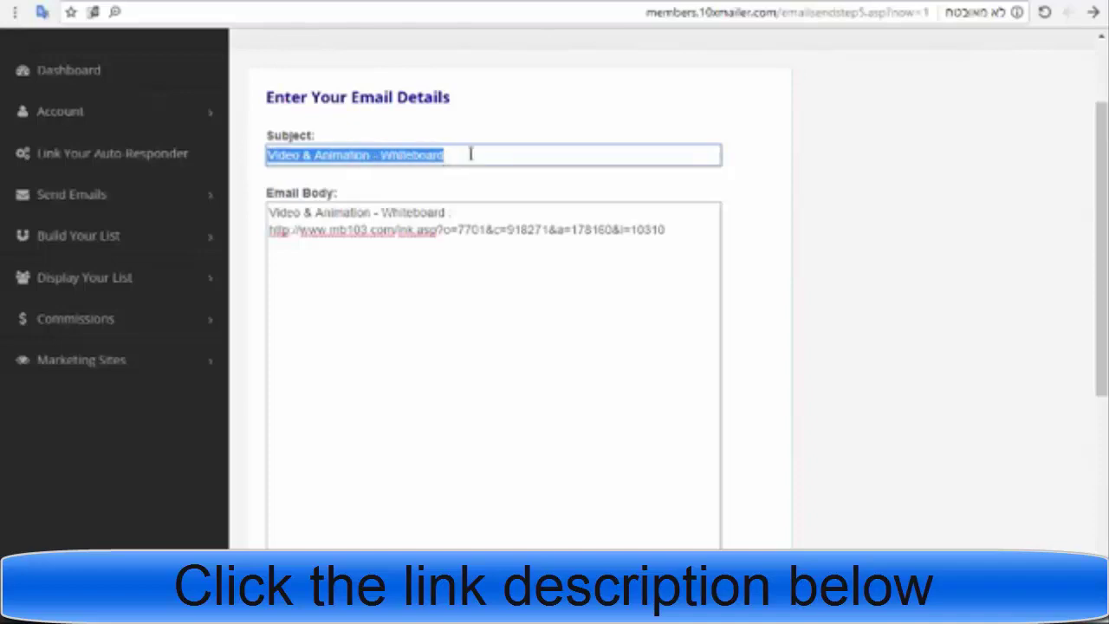
left_click(471, 154)
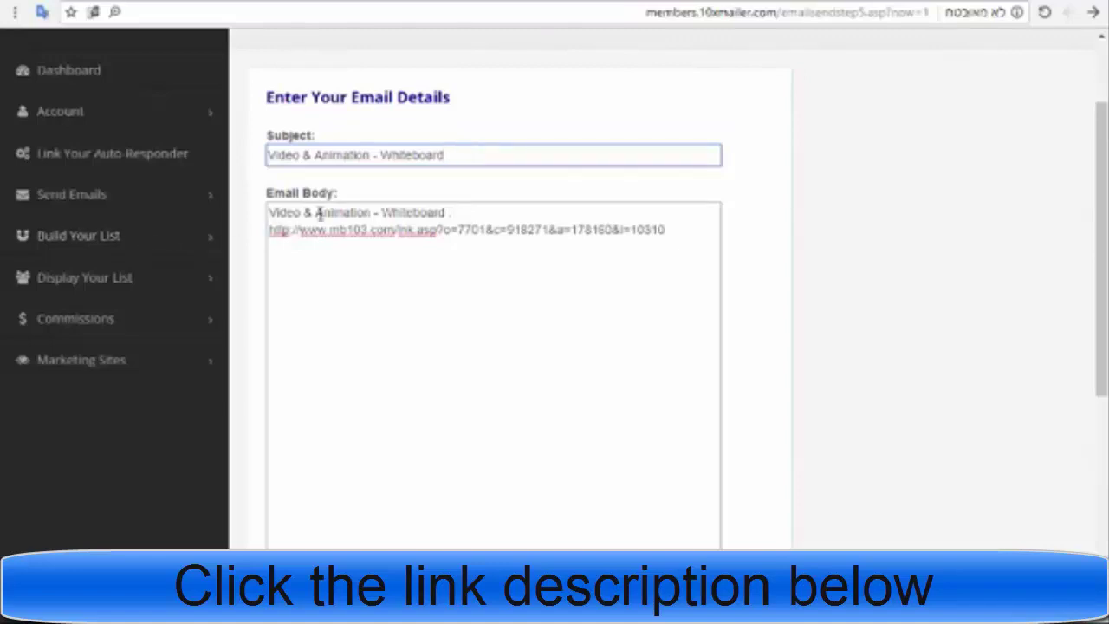
left_click(481, 217)
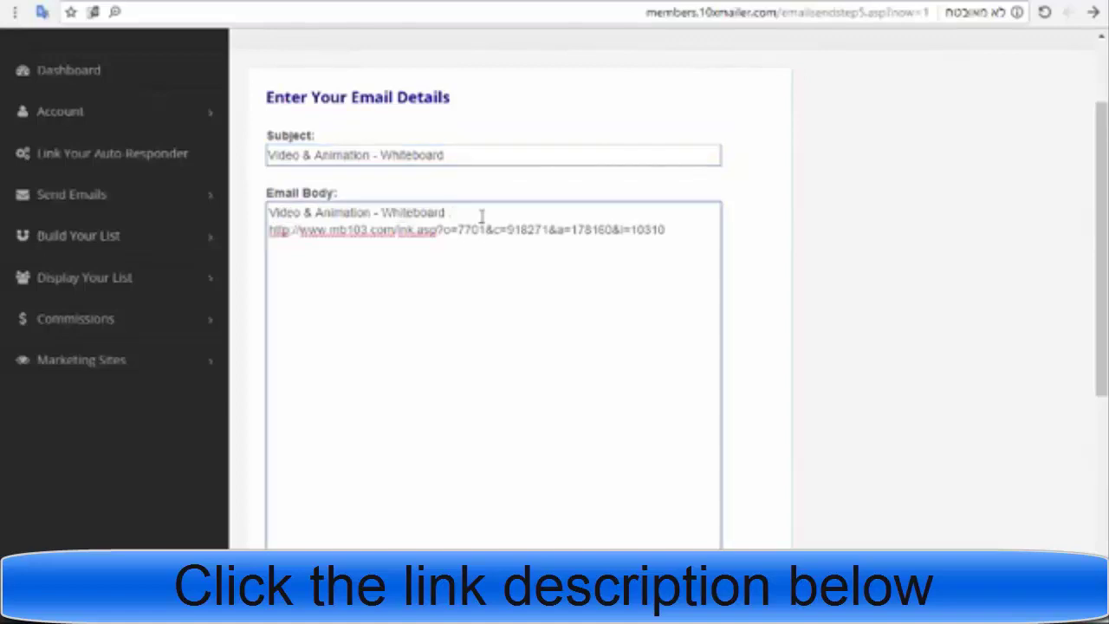
left_click_drag(337, 192, 268, 196)
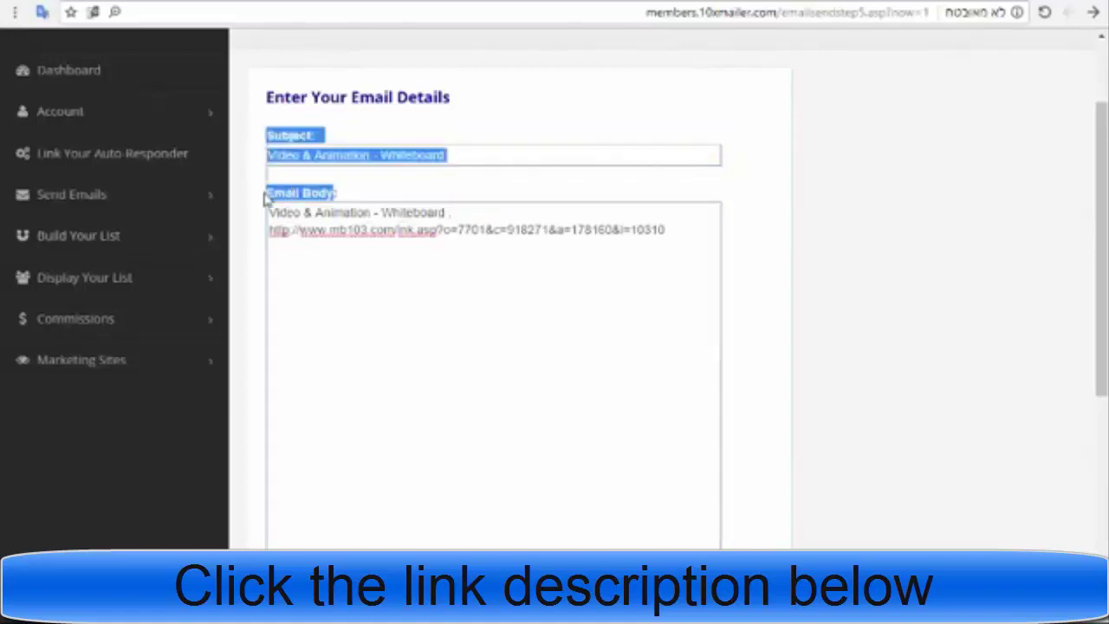
left_click(750, 260)
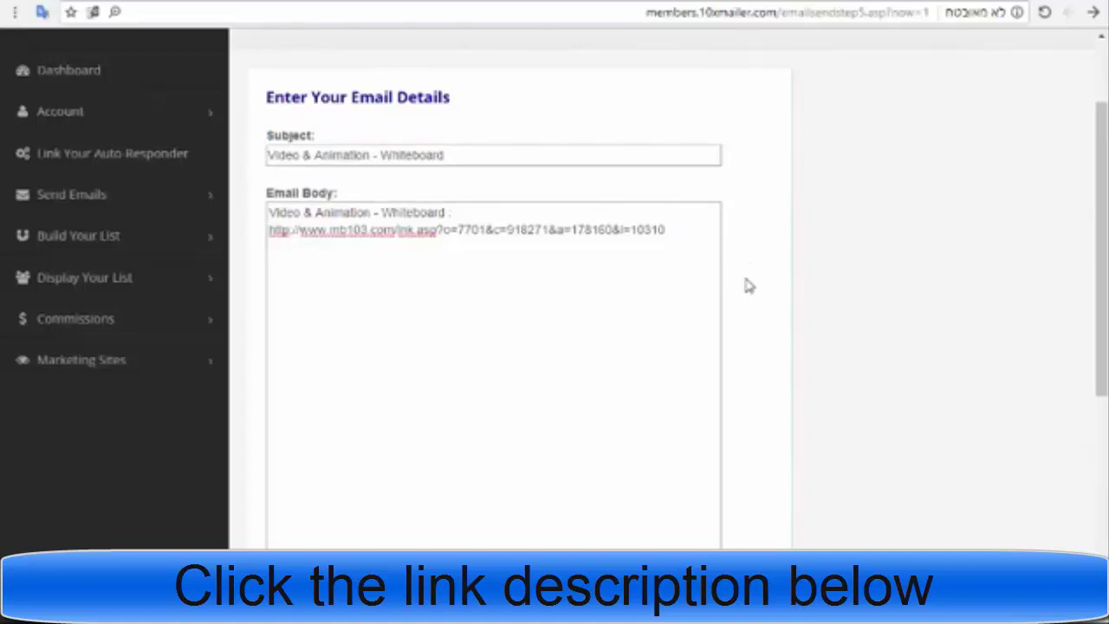
scroll(745, 288, "down", 1)
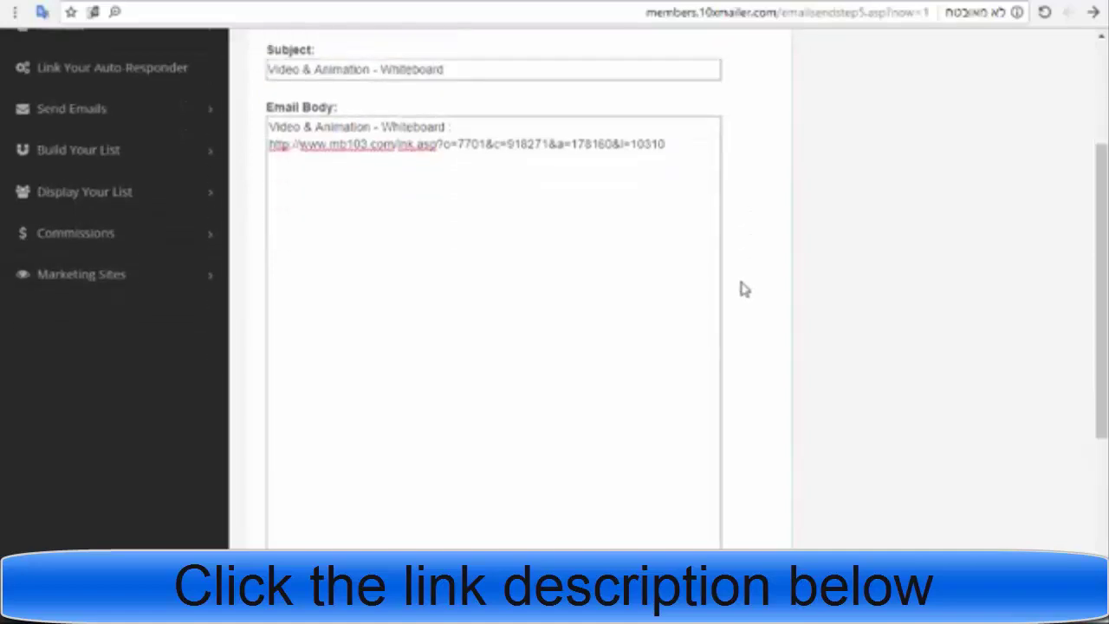
scroll(740, 290, "down", 5)
scroll(737, 289, "up", 5)
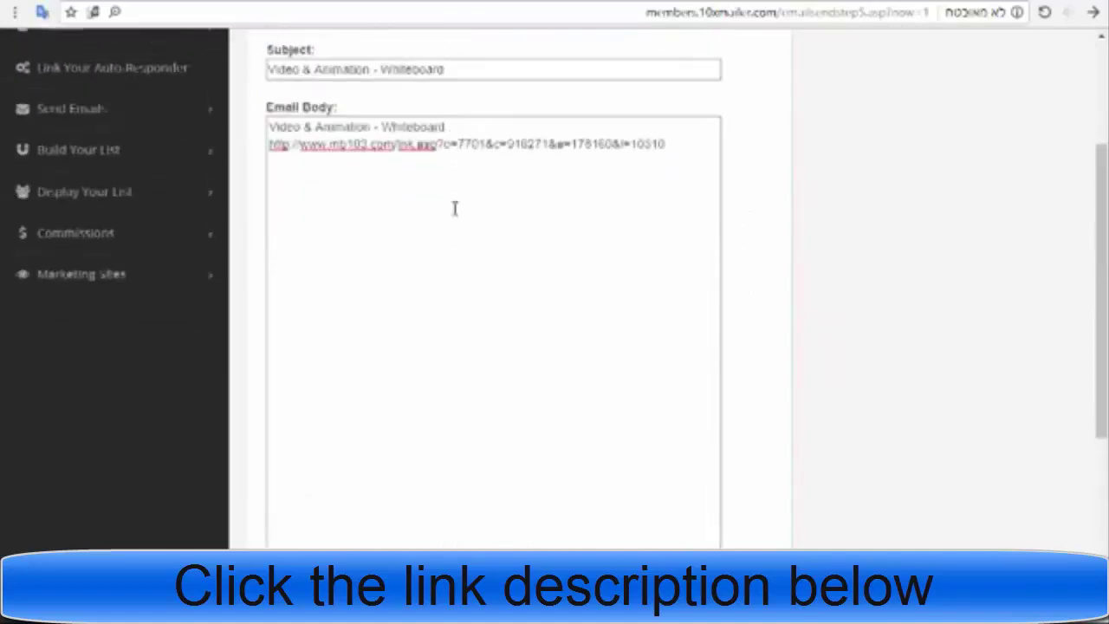
triple_click(495, 64)
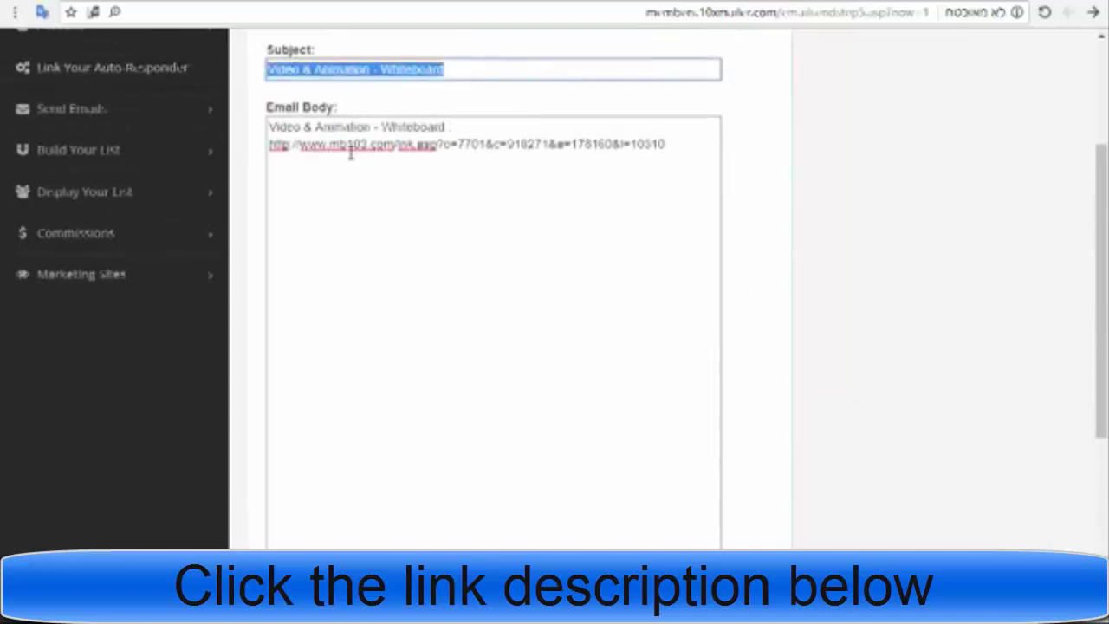
scroll(536, 410, "down", 3)
left_click_drag(671, 515, 247, 513)
left_click(943, 428)
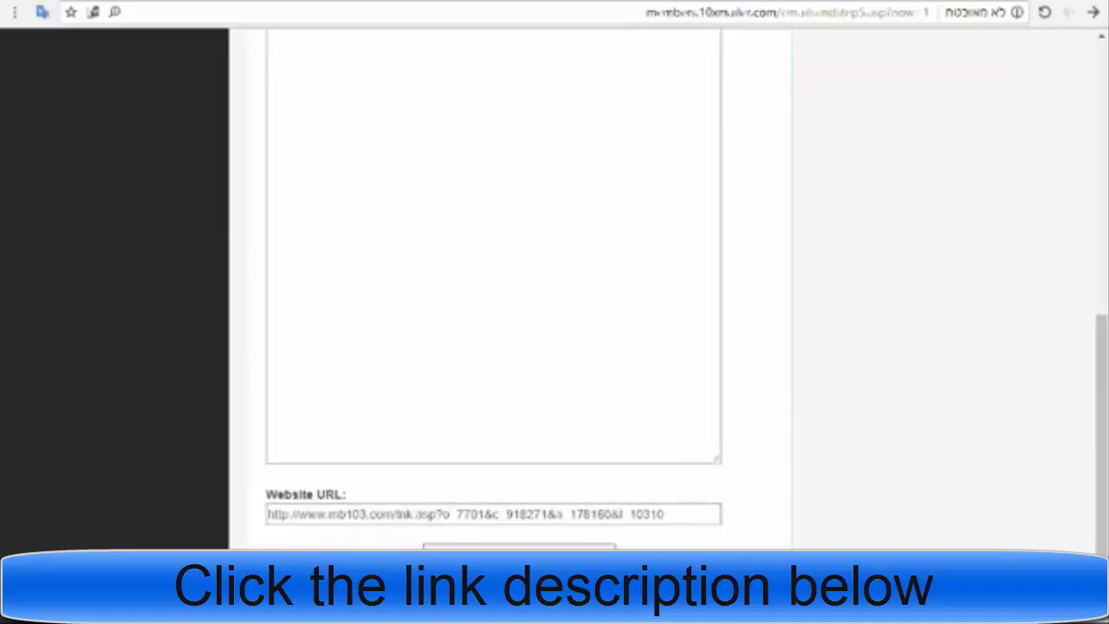
- Submit the email details, test both tracking links for frame breaking and accept the approvals
left_click(519, 559)
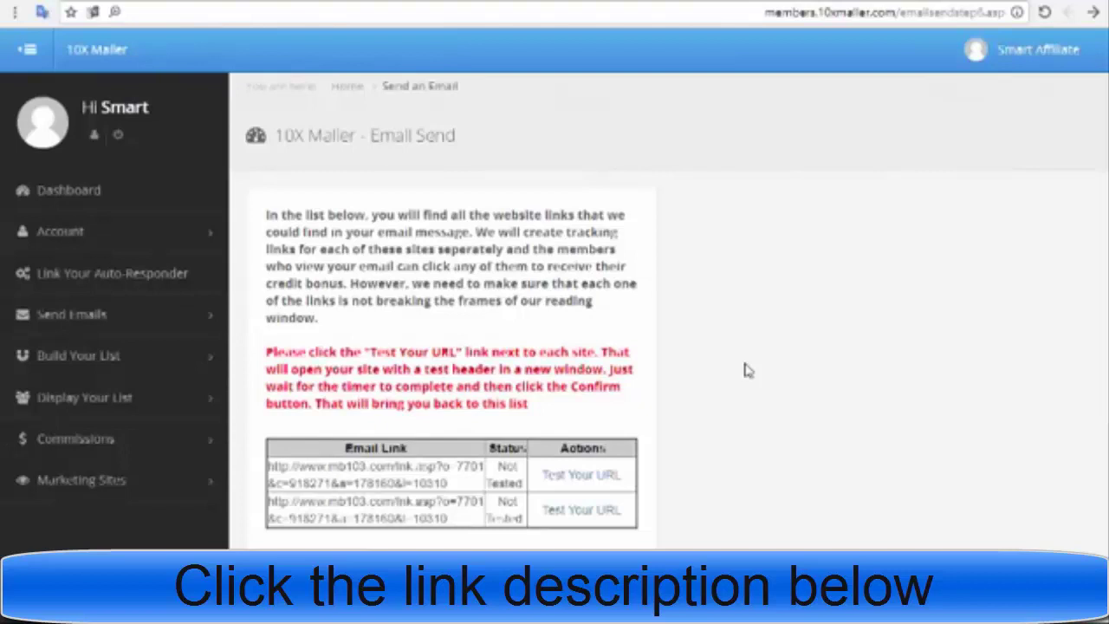
left_click(582, 478)
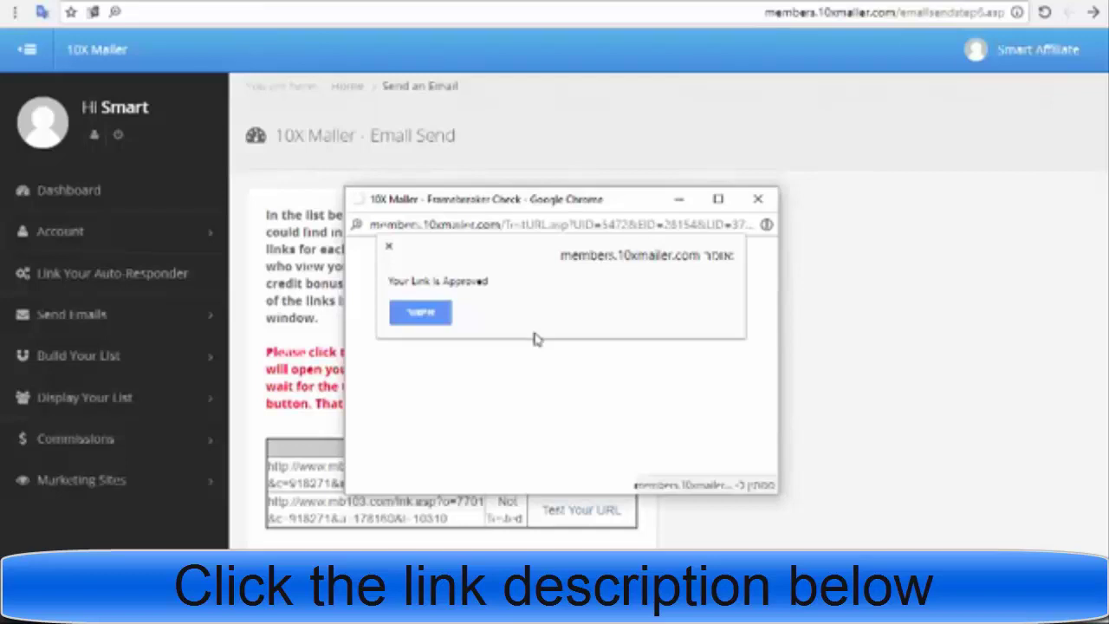
left_click(424, 314)
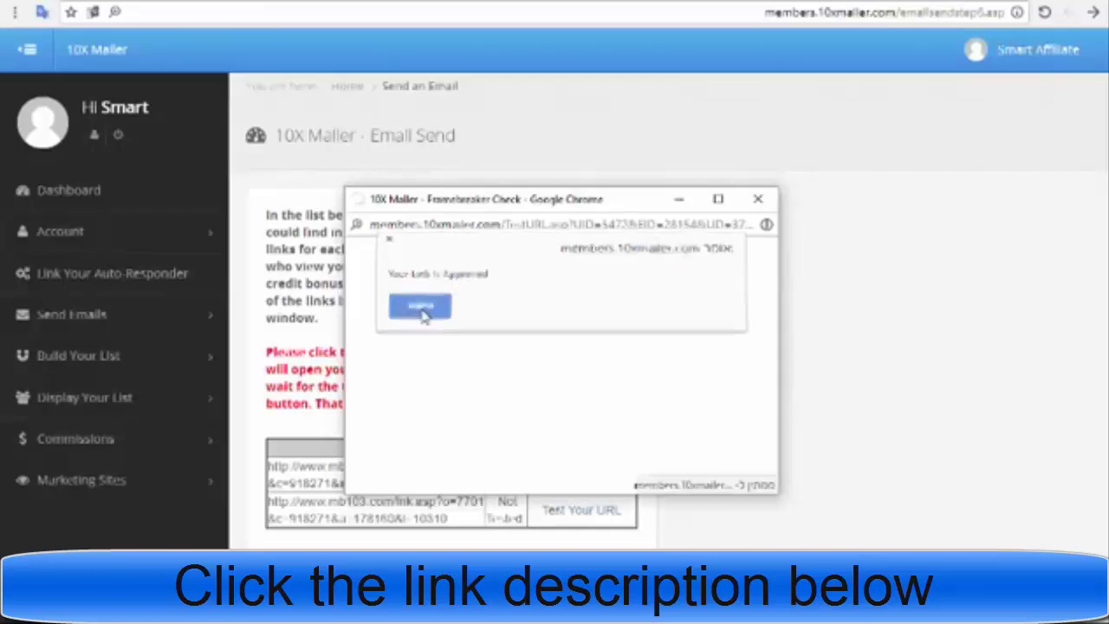
left_click(420, 313)
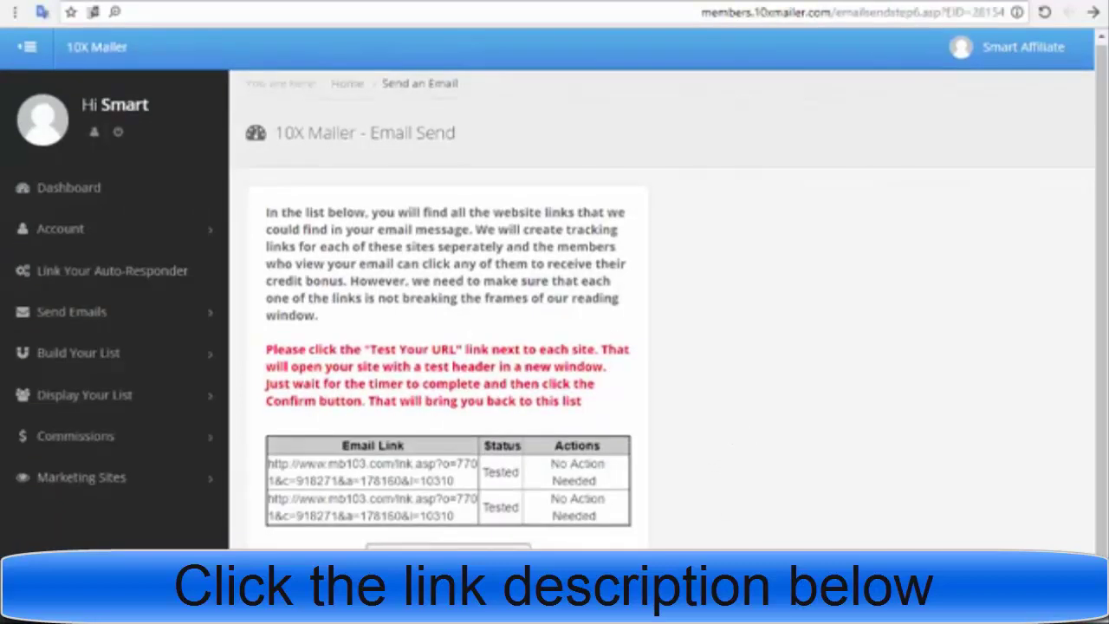
- Submit the tested email for sending and check its entry in the sent messages list
left_click(448, 547)
scroll(690, 350, "down", 2)
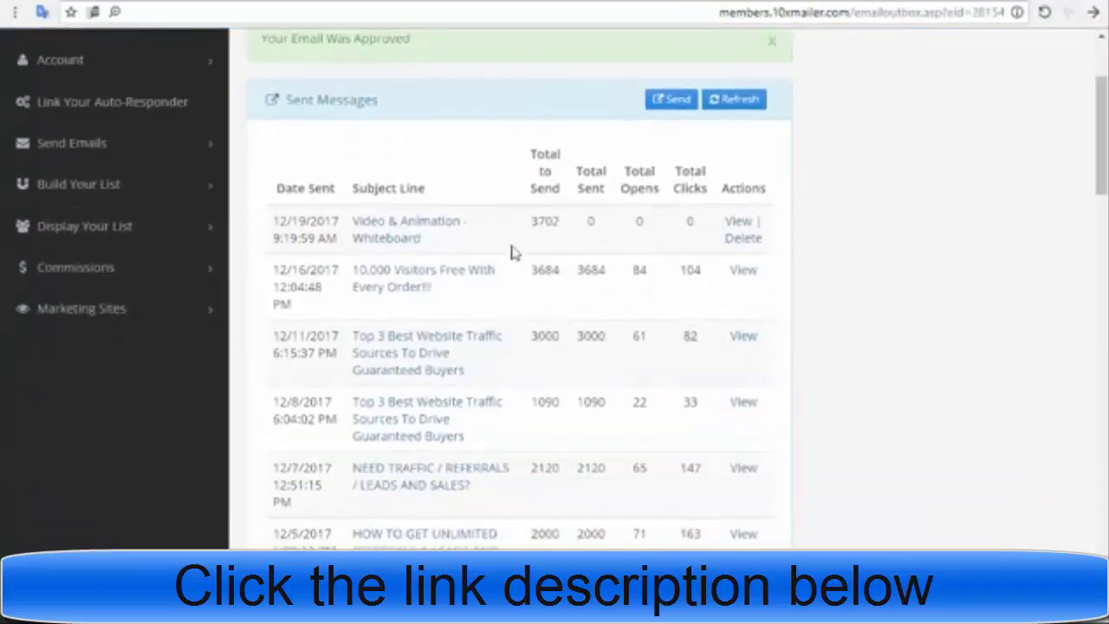
- Compare the Total to Send figure of the "Video & Animation - Whiteboard" email with the earlier sent messages
left_click_drag(533, 223, 559, 221)
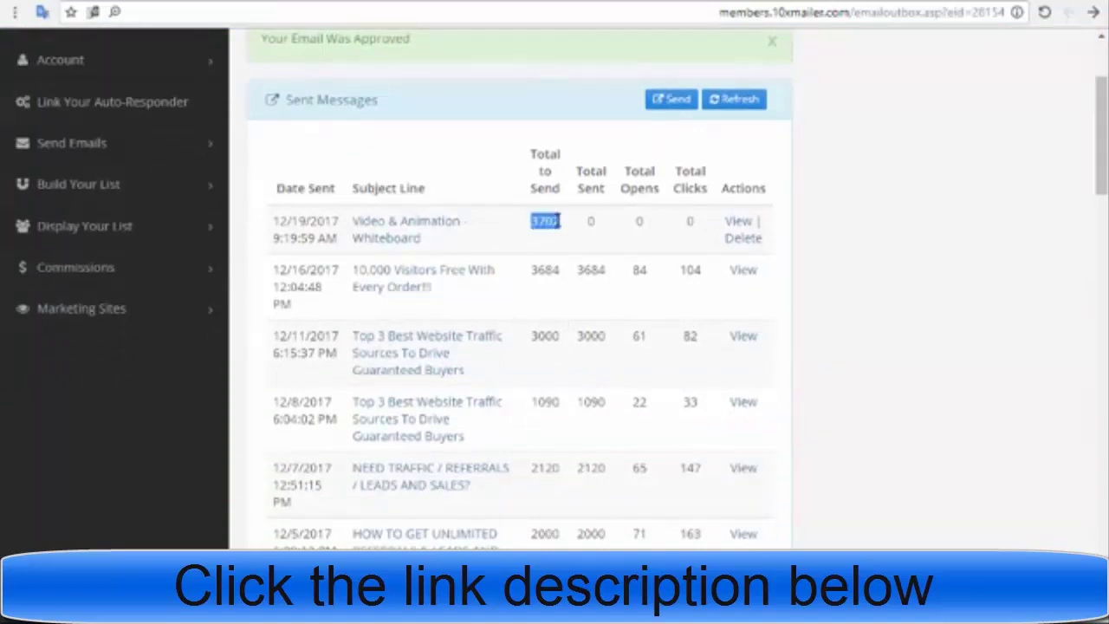
left_click(549, 221)
left_click_drag(534, 222, 546, 221)
scroll(556, 308, "down", 3)
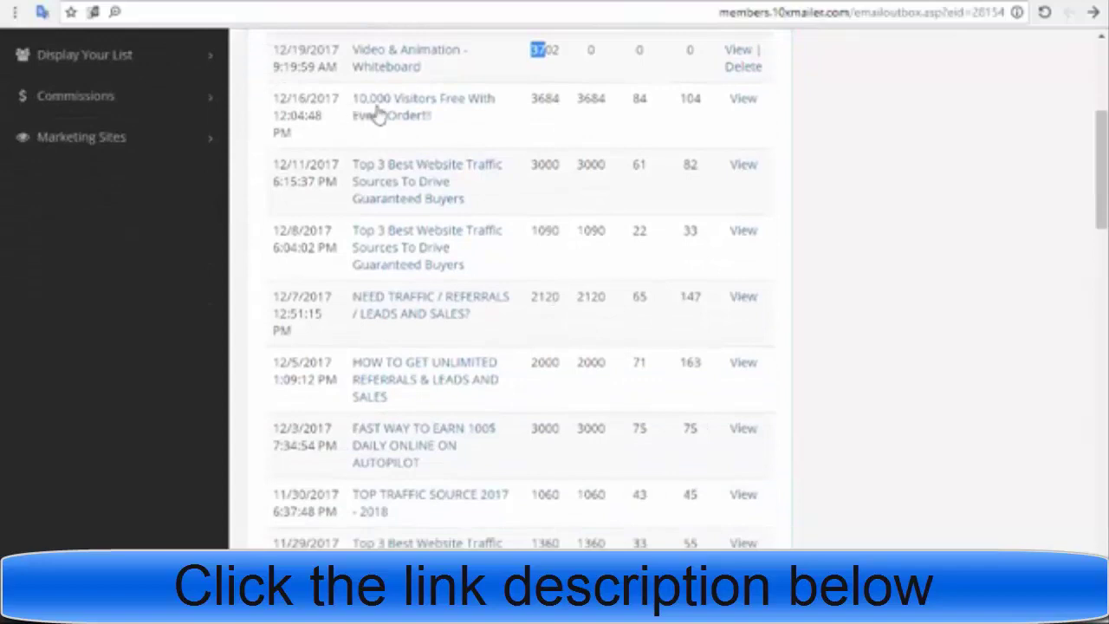
scroll(440, 317, "down", 4)
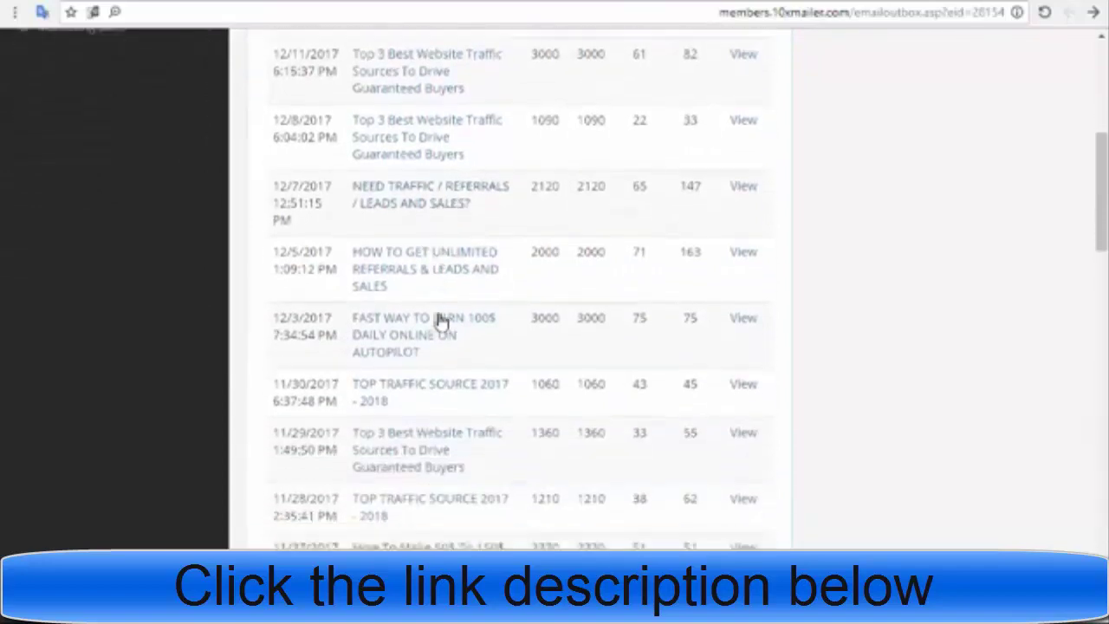
scroll(621, 320, "up", 4)
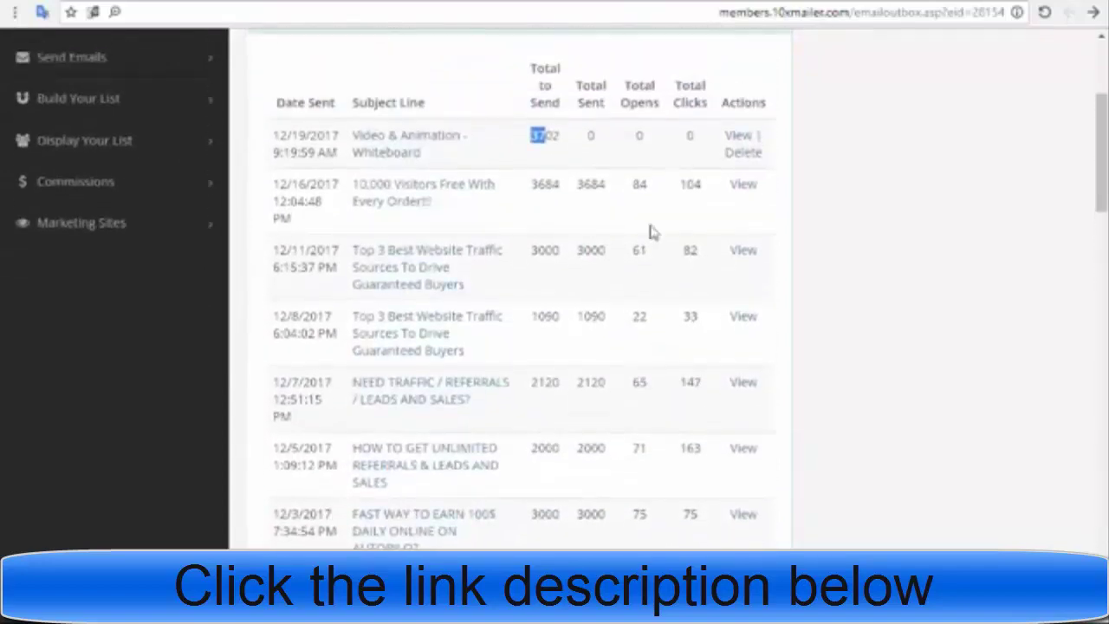
scroll(655, 191, "down", 2)
scroll(618, 235, "up", 3)
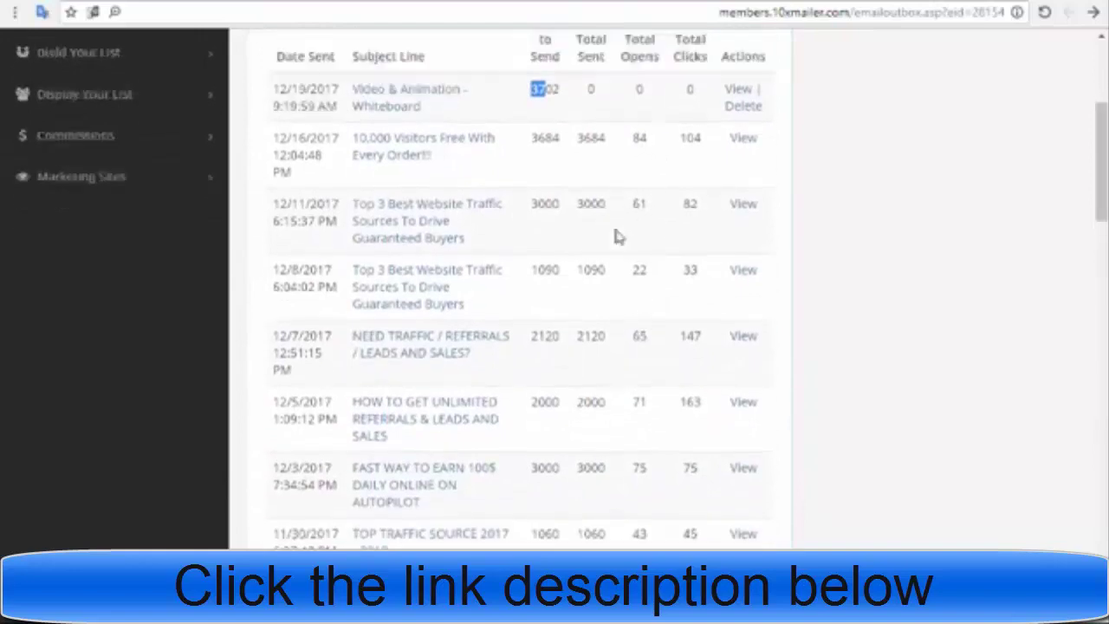
- Examine the Total Clicks column for all previously sent messages, back to the October 2017 mailings
left_click(663, 197)
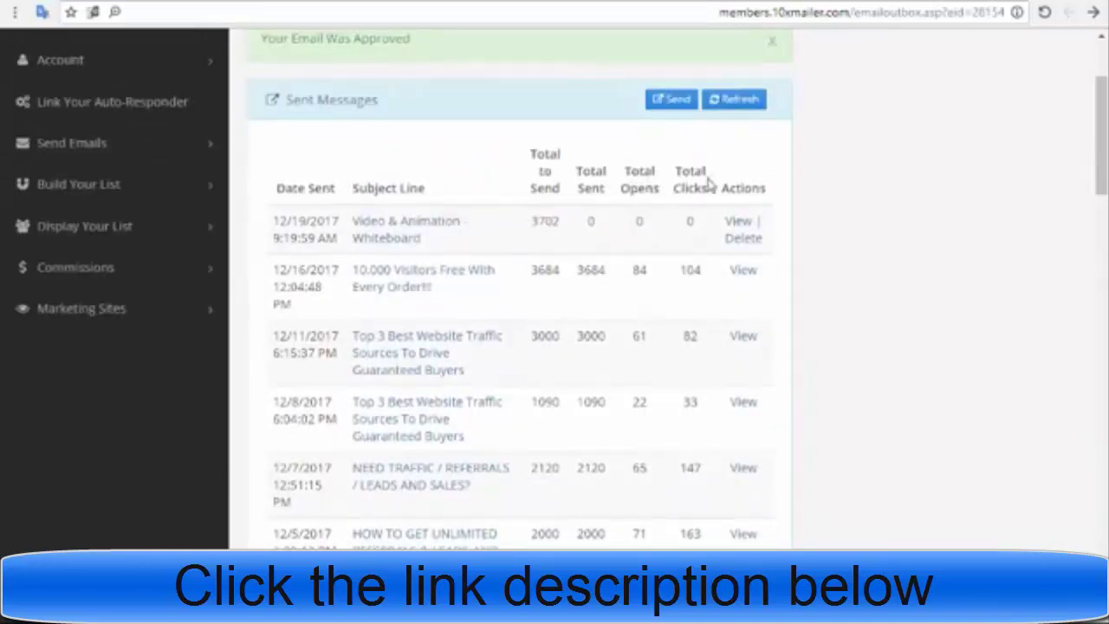
left_click_drag(708, 189, 661, 198)
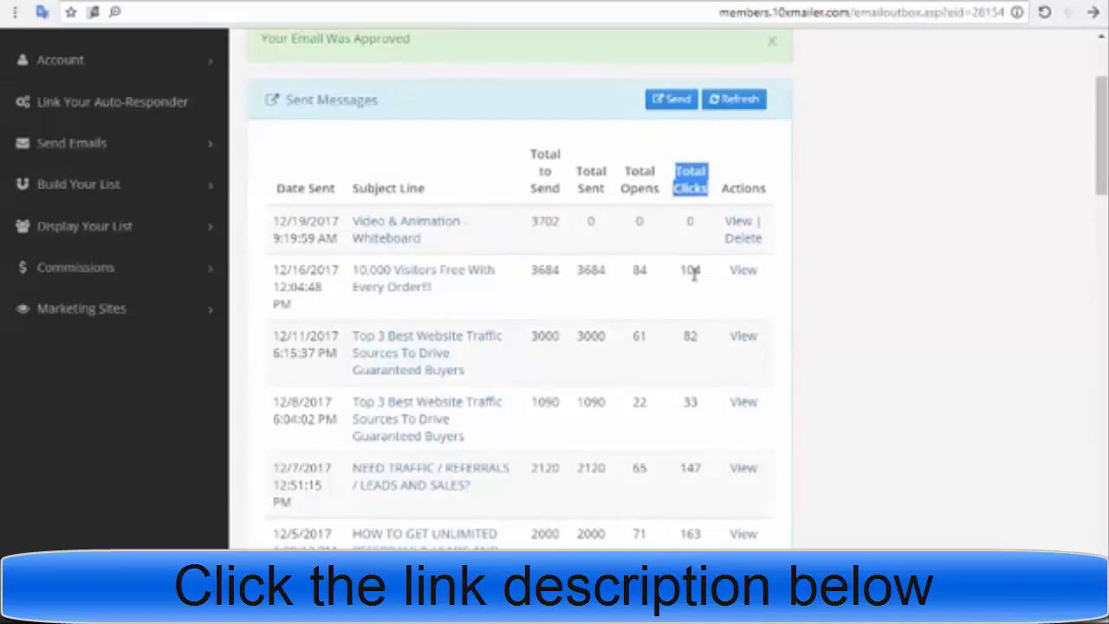
scroll(693, 288, "down", 2)
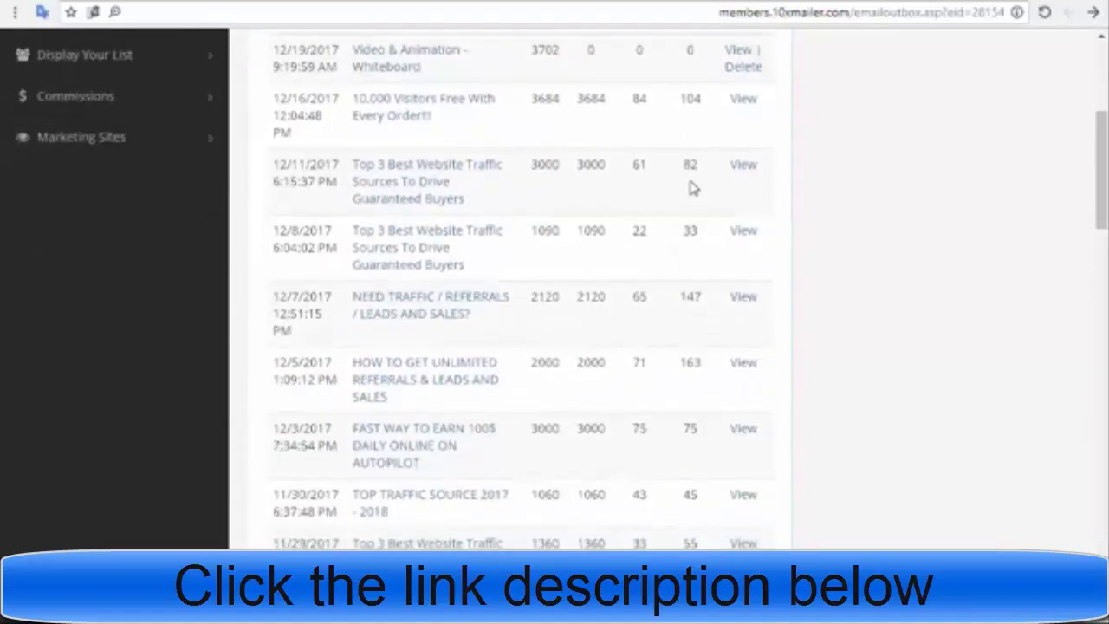
scroll(693, 251, "down", 1)
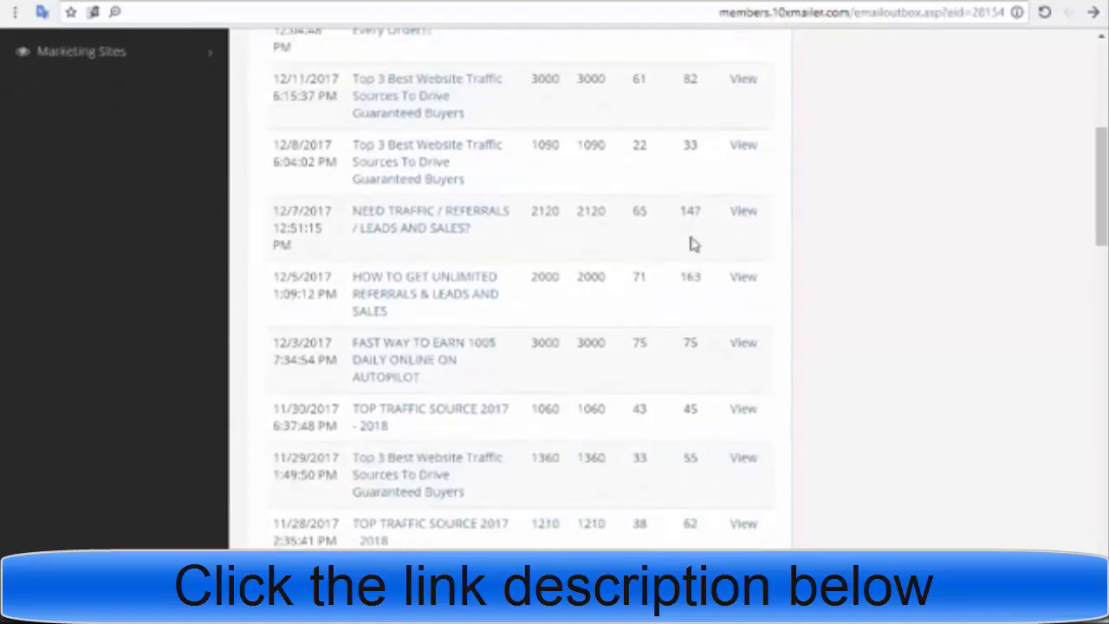
scroll(685, 302, "down", 5)
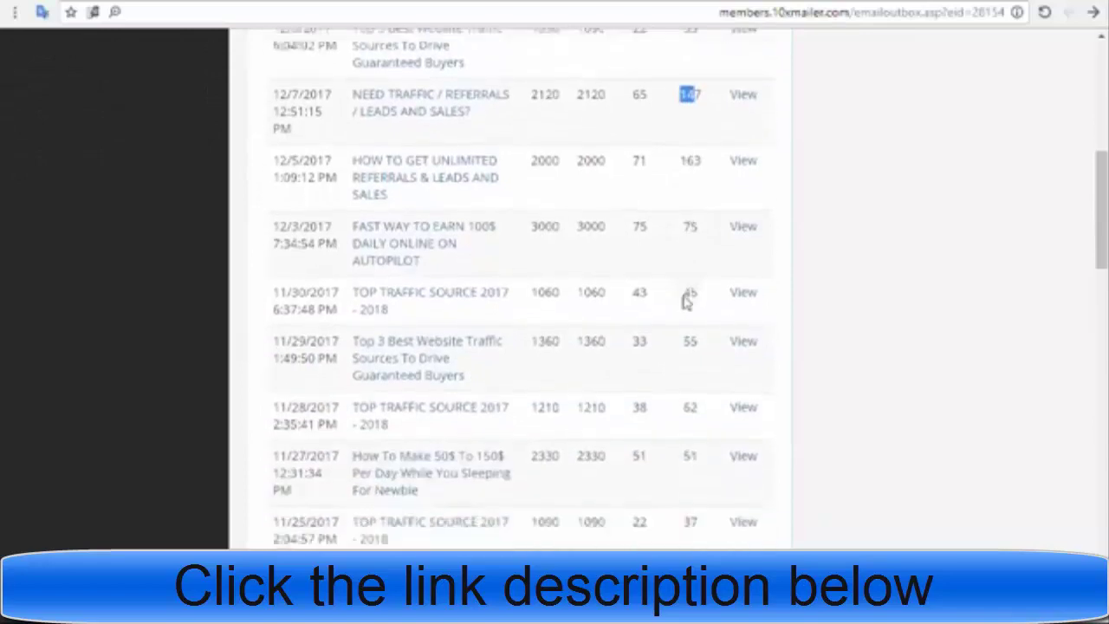
scroll(685, 302, "down", 10)
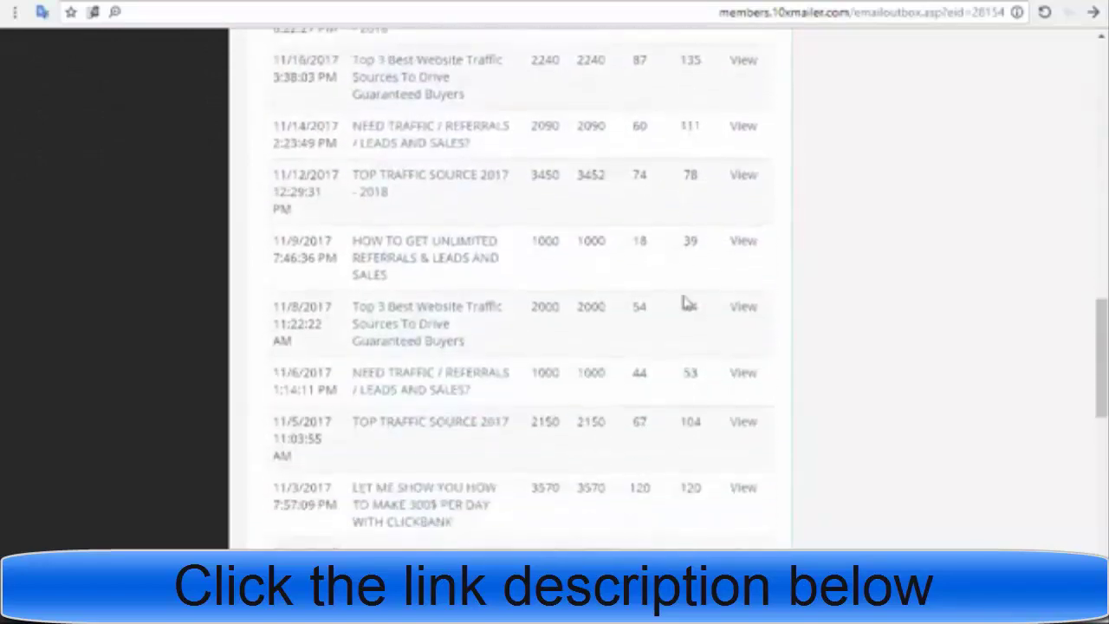
scroll(683, 298, "down", 4)
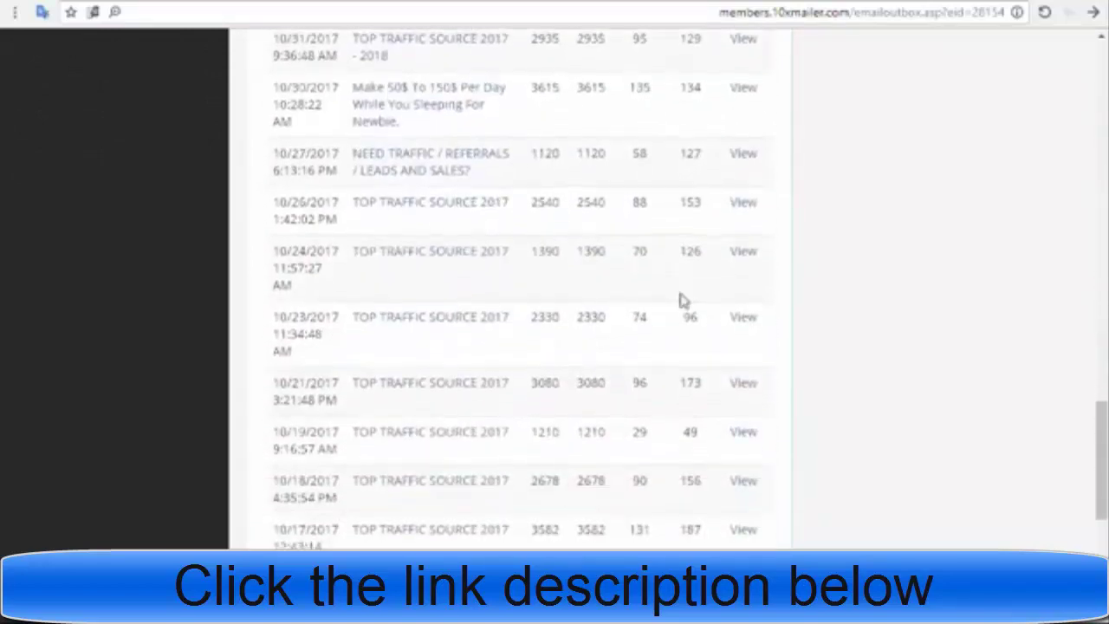
scroll(681, 298, "down", 2)
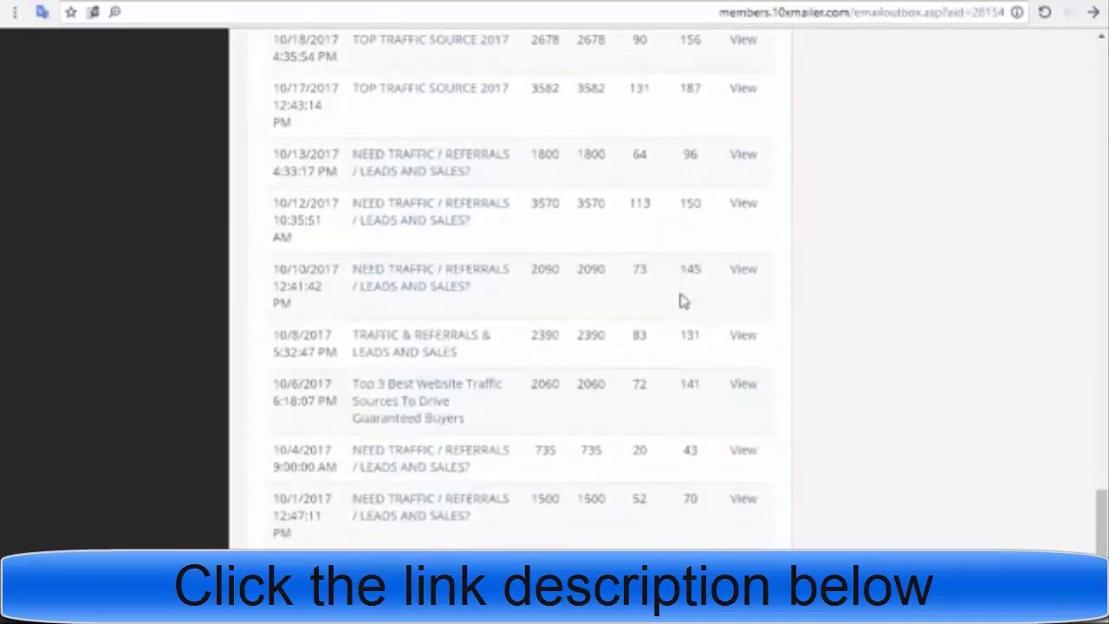
scroll(681, 299, "up", 7)
scroll(681, 299, "up", 14)
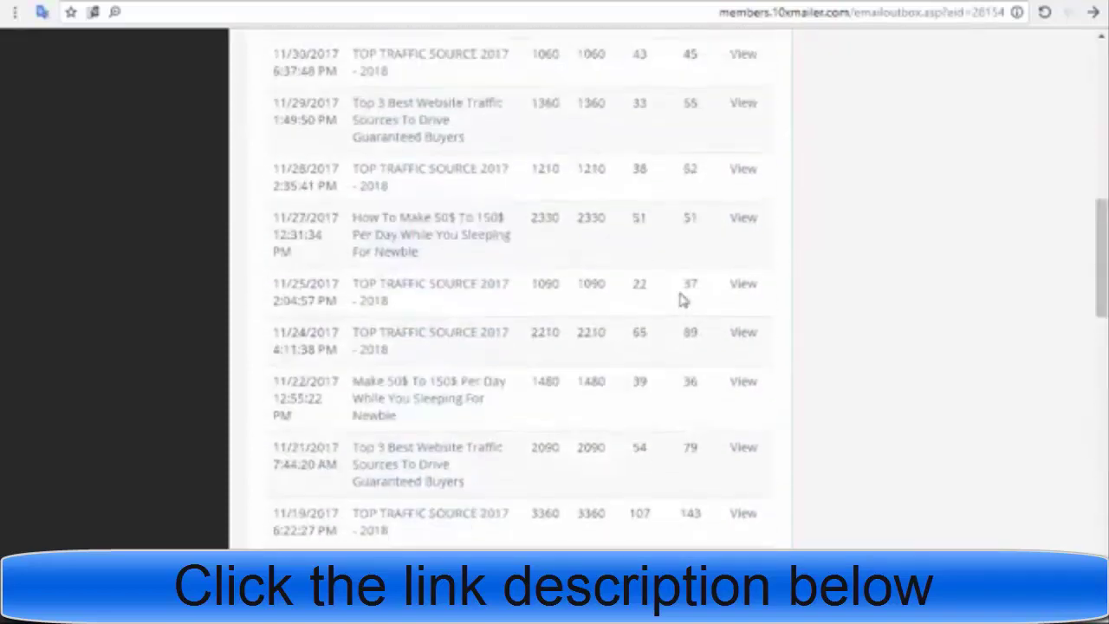
double_click(688, 196)
- Switch to the makingmoneyacademy.net page and look through its numbered list of free solo ad mailer sites
left_click(334, 4)
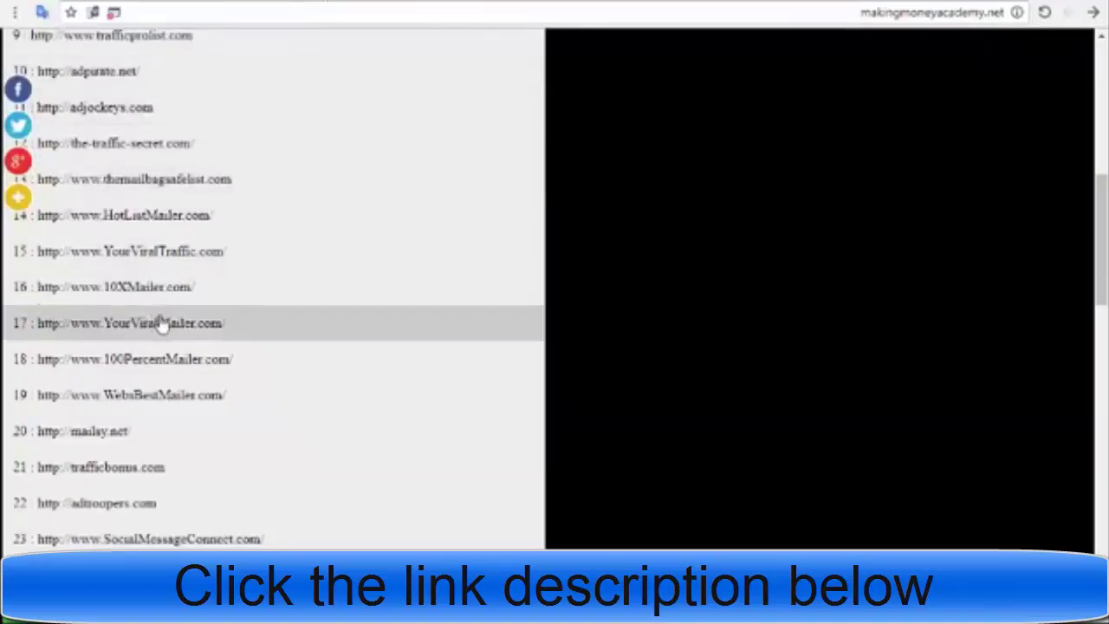
scroll(249, 310, "down", 1)
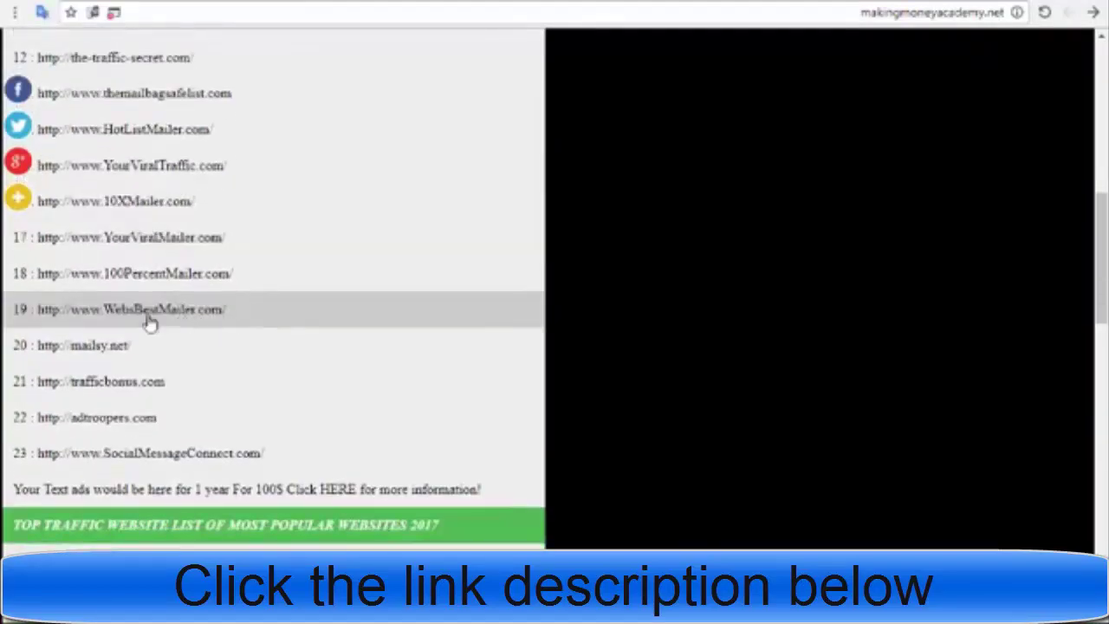
scroll(149, 323, "up", 2)
scroll(154, 320, "up", 1)
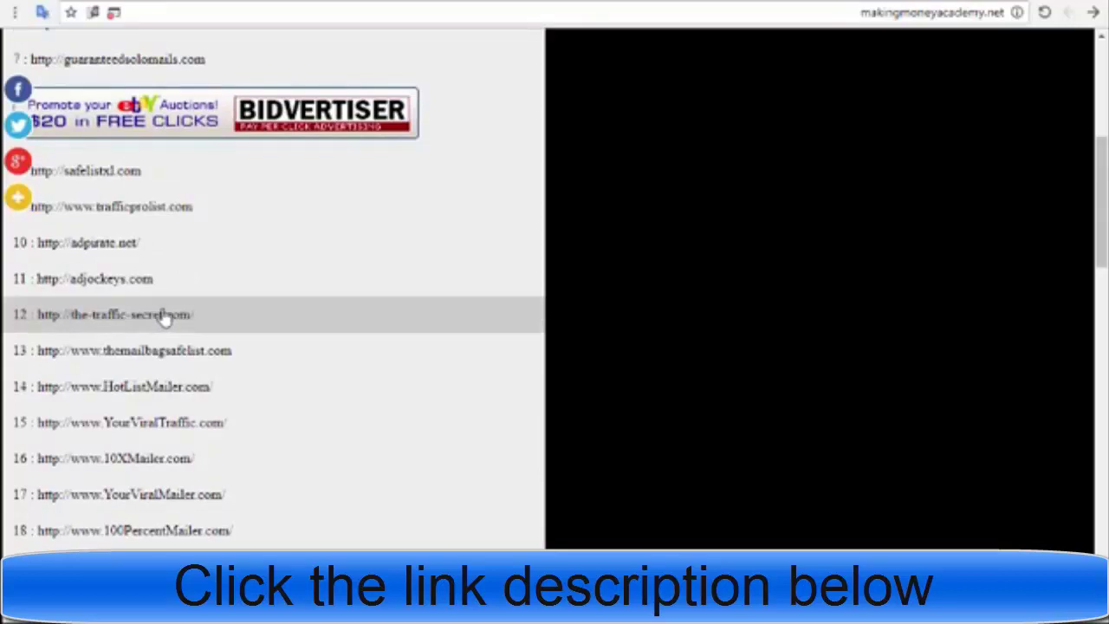
scroll(131, 292, "up", 5)
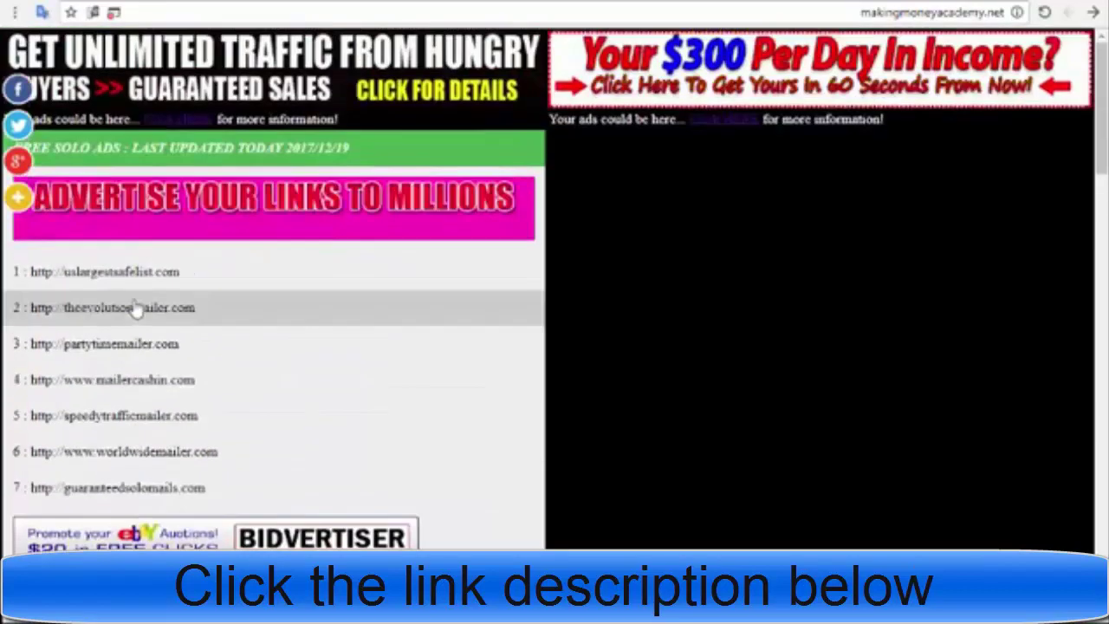
scroll(136, 309, "down", 10)
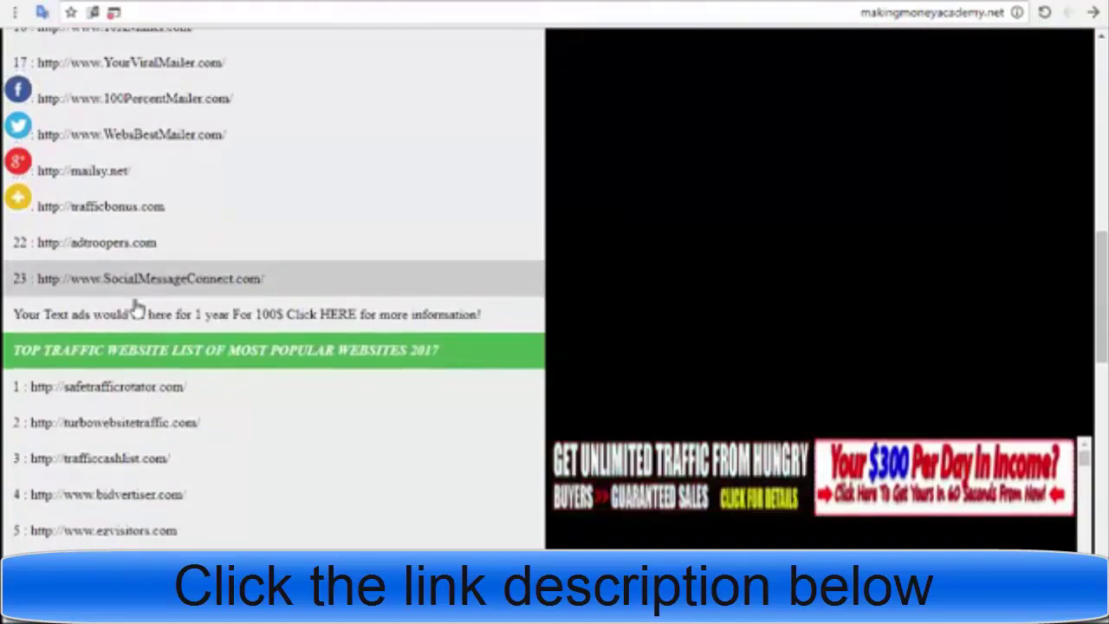
scroll(136, 305, "down", 2)
scroll(317, 324, "up", 2)
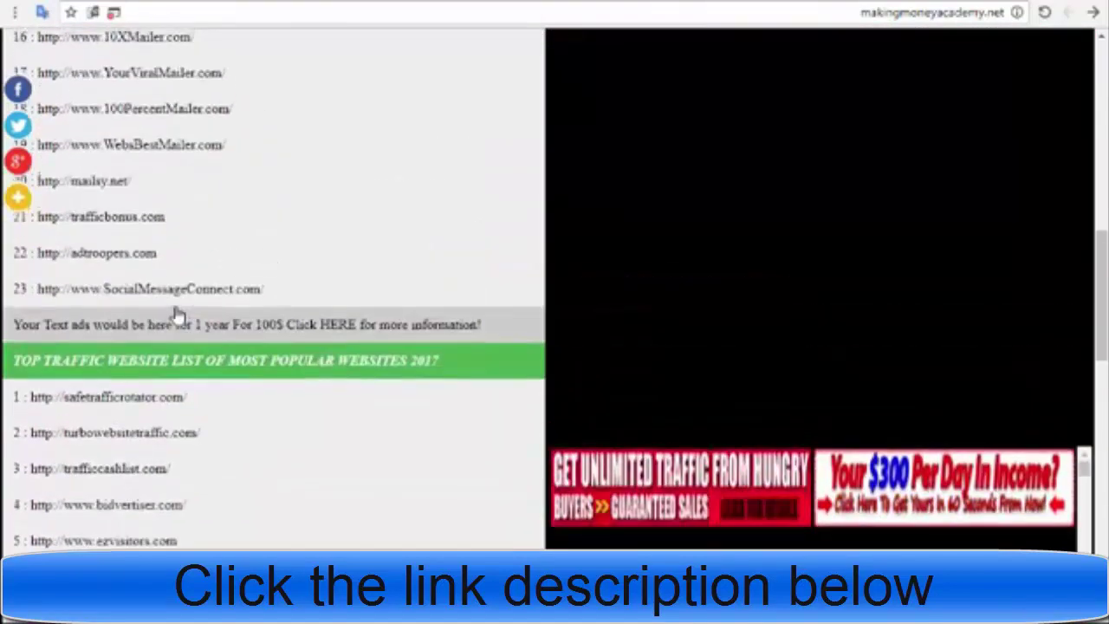
scroll(131, 193, "up", 2)
scroll(336, 329, "up", 1)
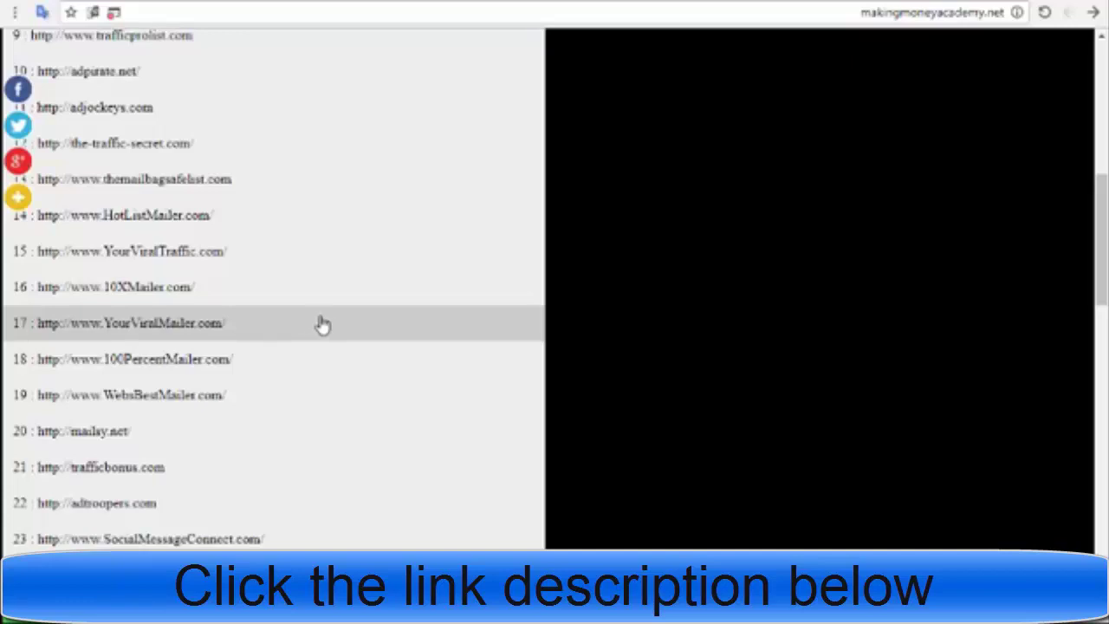
- Review the page's sections on top traffic websites, traffic exchanges, guaranteed solo ads, advertising networks and free ad posting
scroll(321, 325, "down", 5)
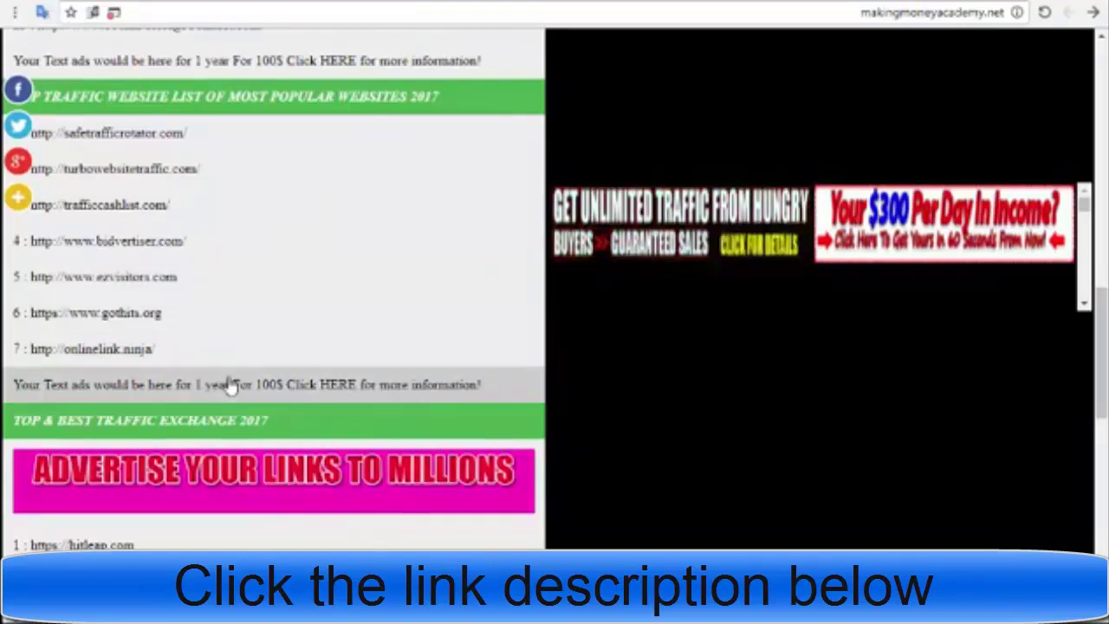
scroll(233, 385, "down", 1)
scroll(254, 376, "down", 2)
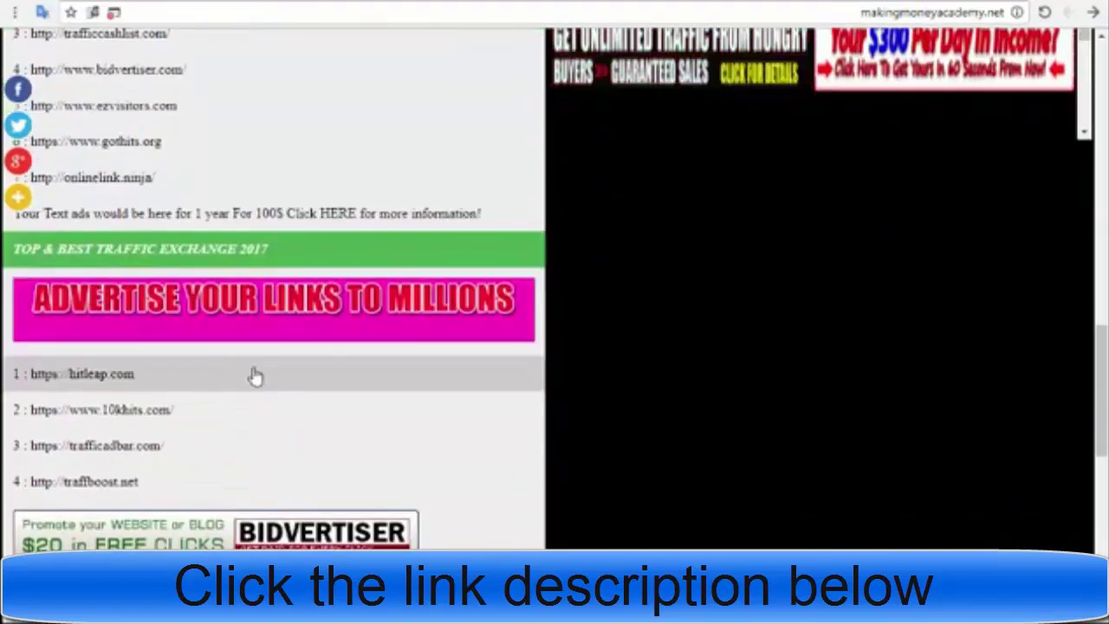
scroll(261, 378, "down", 1)
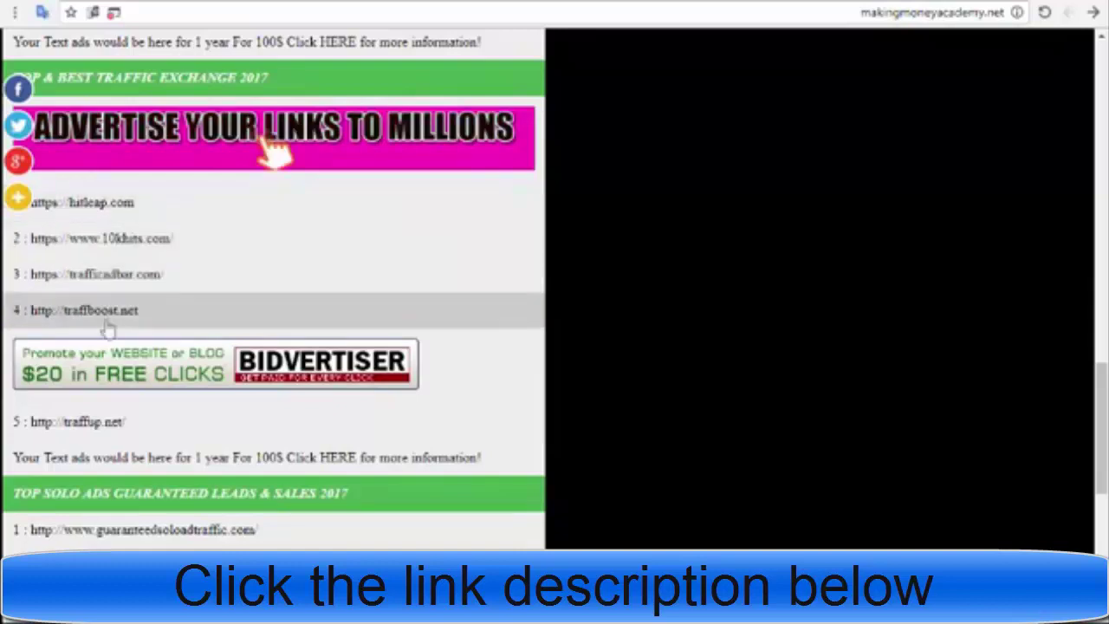
scroll(151, 357, "down", 2)
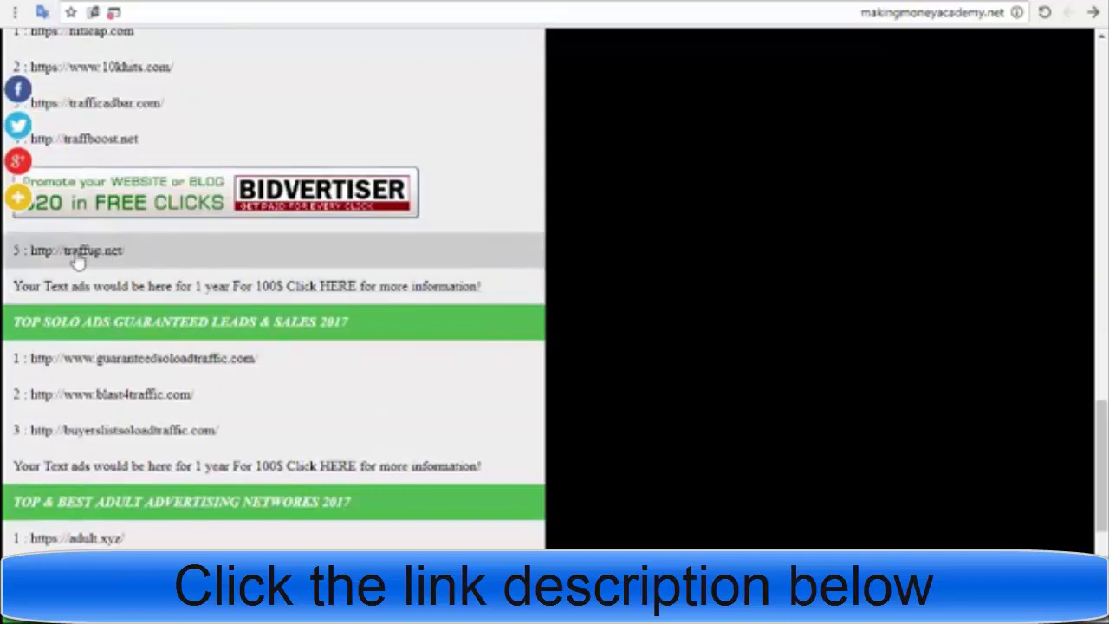
scroll(156, 387, "down", 3)
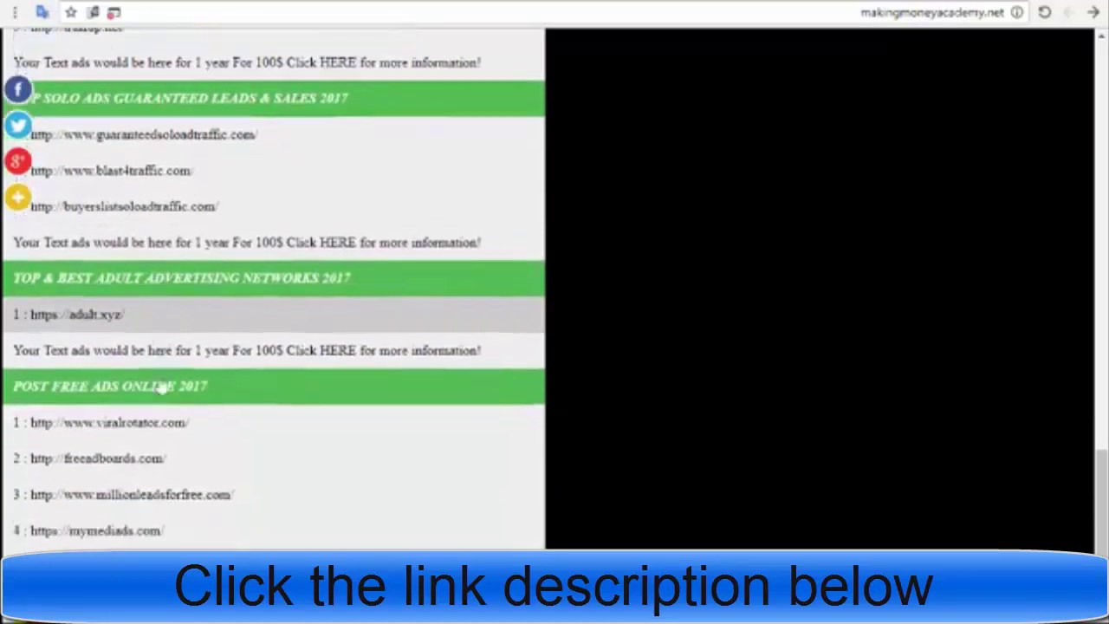
scroll(218, 389, "down", 1)
- Return to the start of the free solo ads list and read through its 23 mailer sites again
scroll(220, 386, "up", 5)
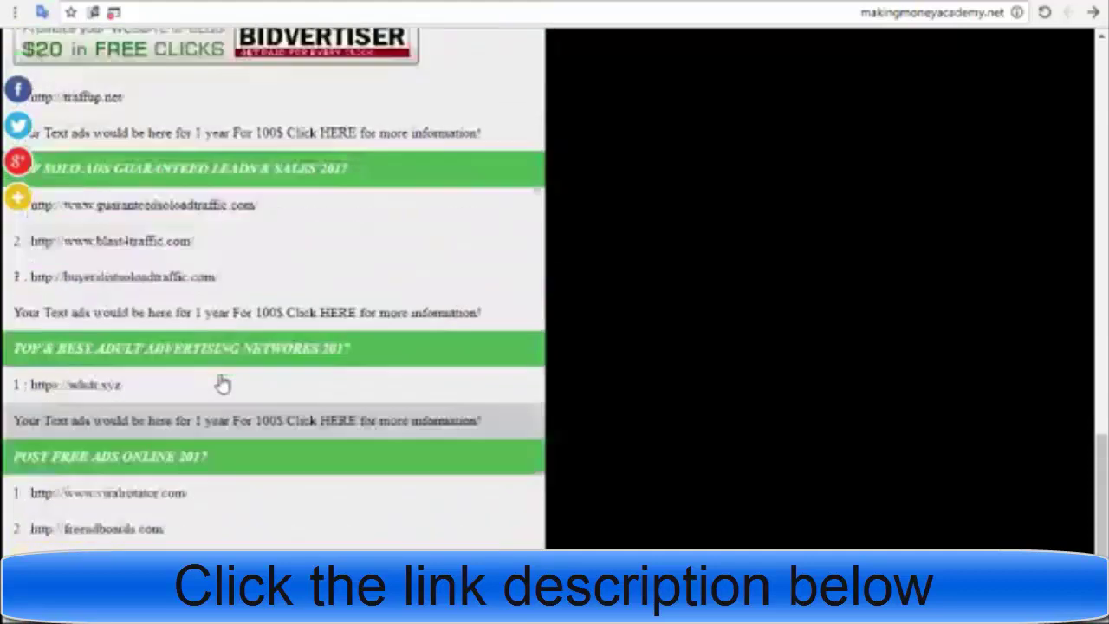
scroll(223, 382, "up", 12)
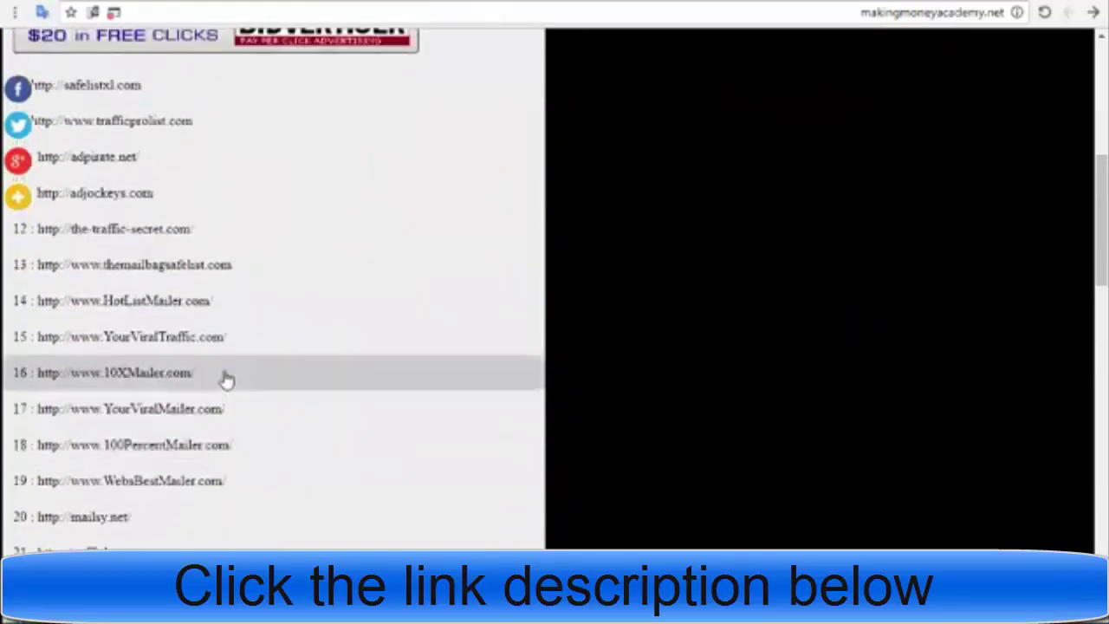
scroll(226, 381, "up", 3)
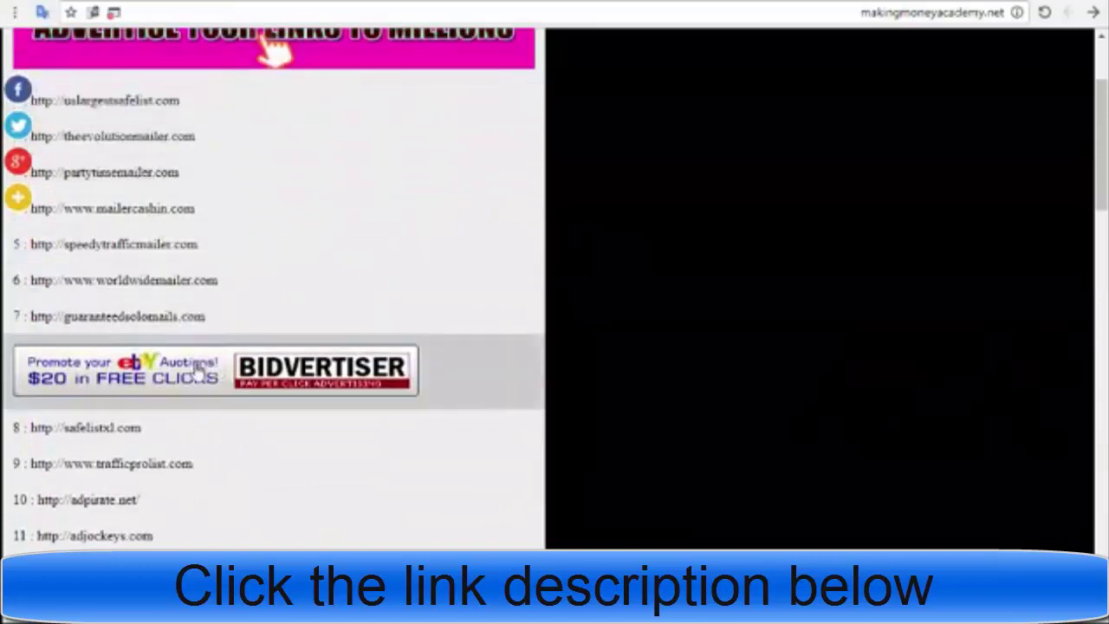
scroll(200, 371, "up", 2)
scroll(199, 371, "up", 1)
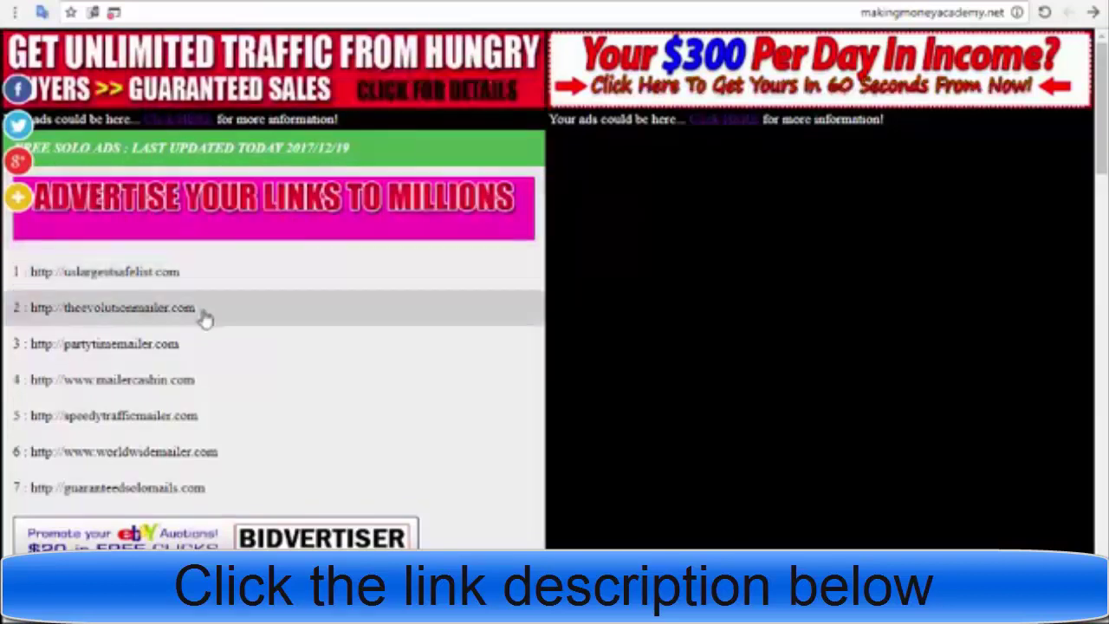
scroll(166, 128, "down", 2)
scroll(175, 252, "down", 2)
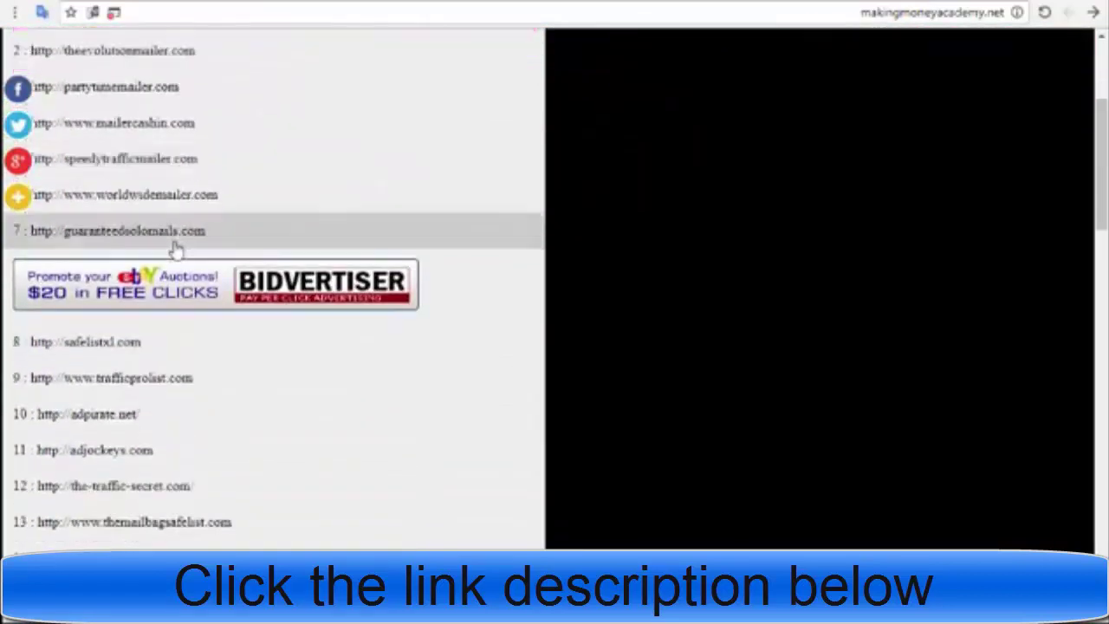
scroll(179, 251, "down", 1)
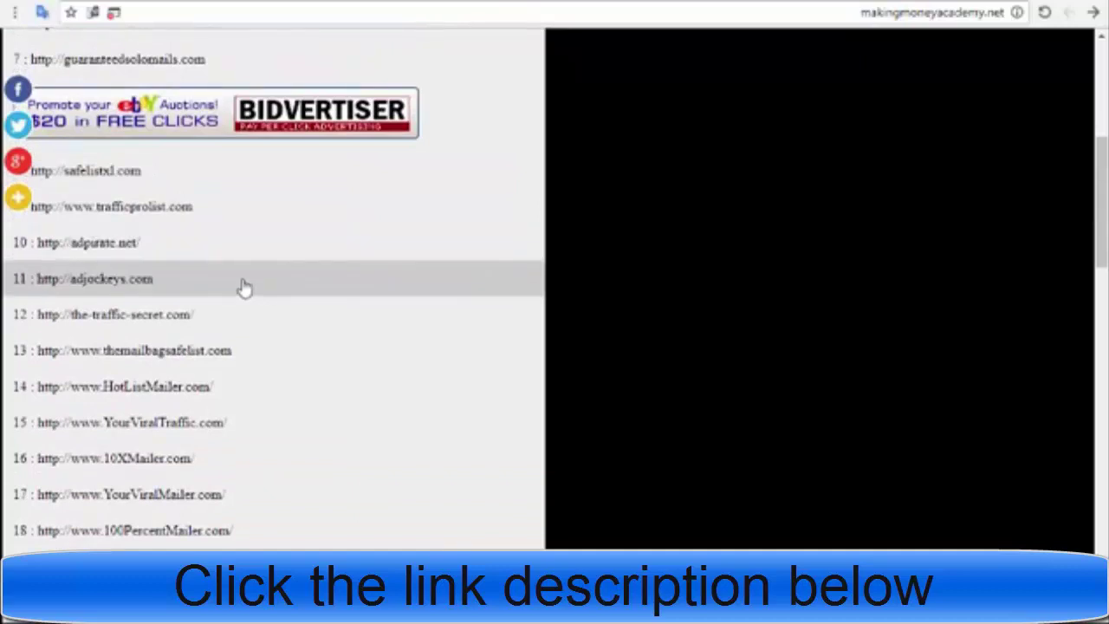
scroll(244, 289, "down", 1)
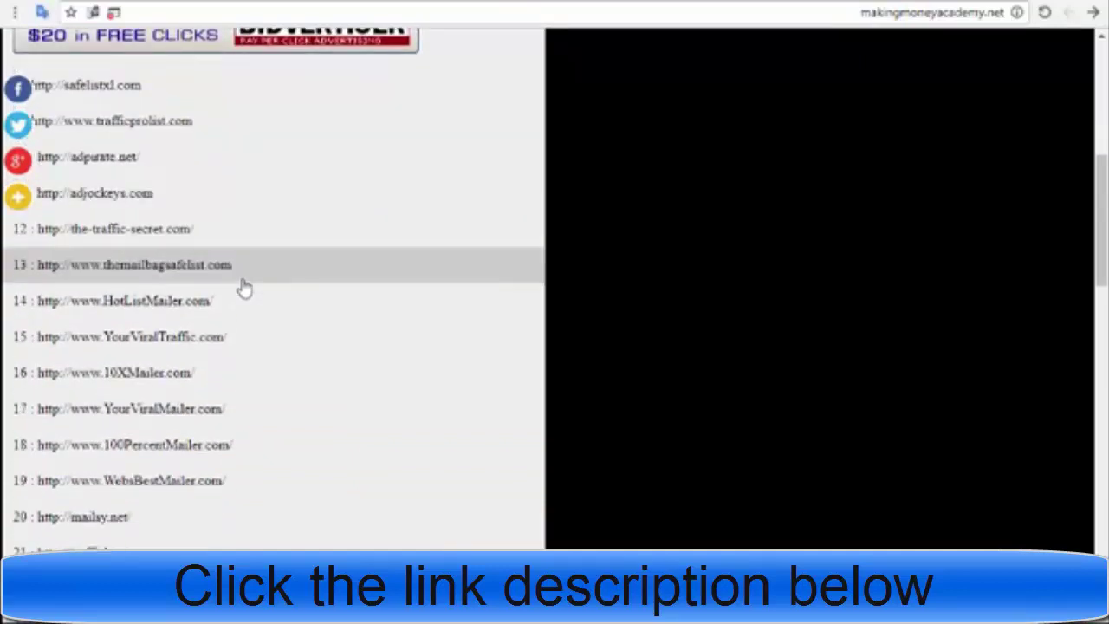
scroll(244, 288, "down", 5)
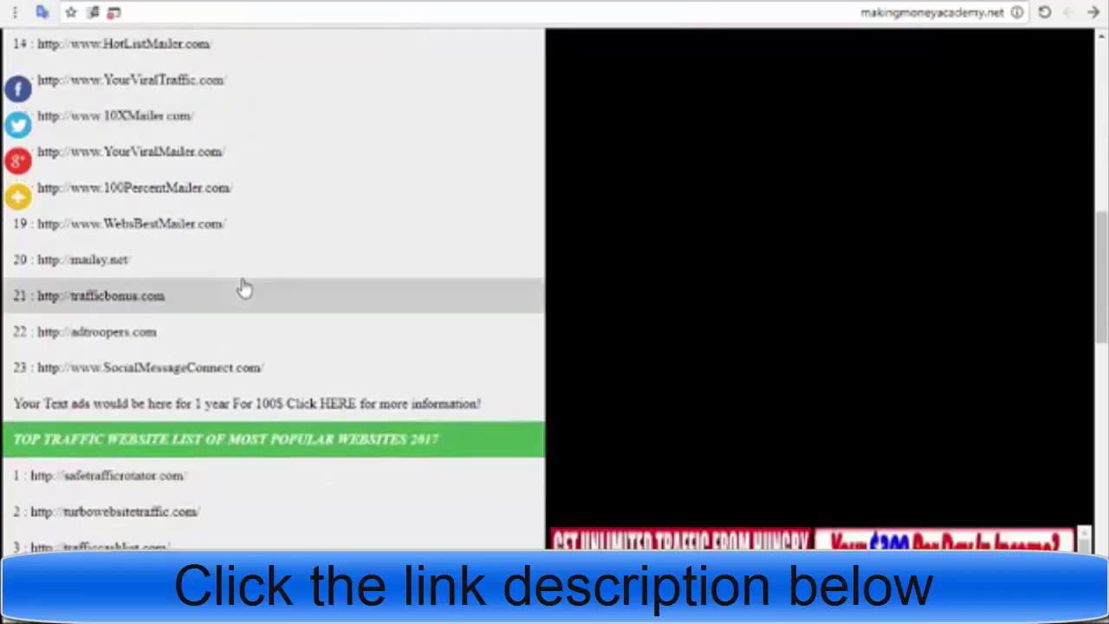
- Check the guaranteed leads and sales solo ad sites, and look back over the traffic exchange and top traffic website lists
scroll(244, 288, "down", 10)
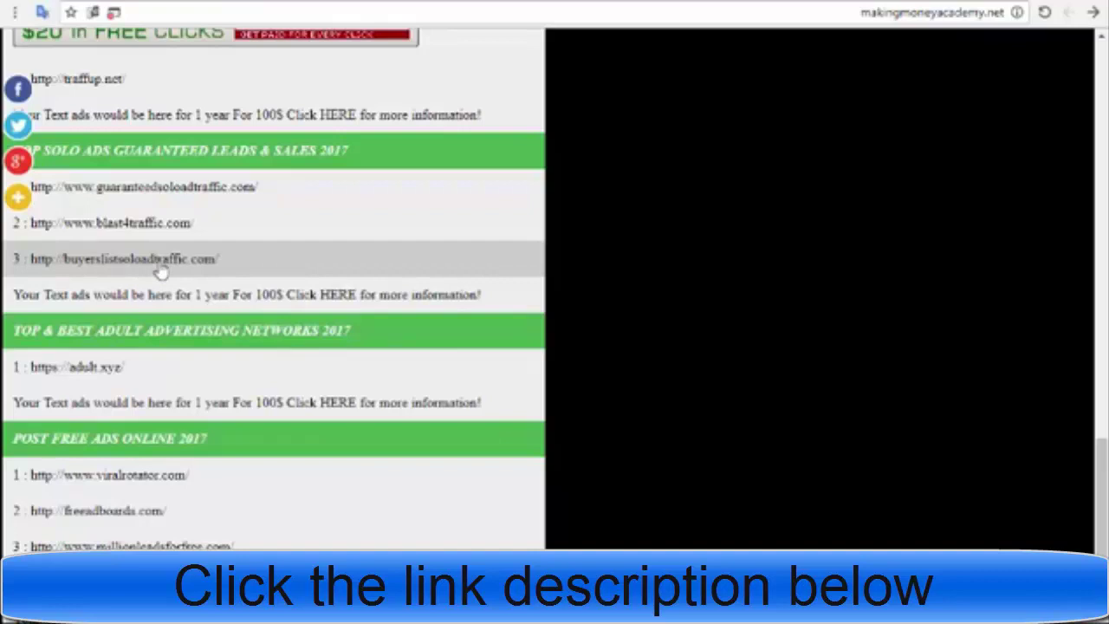
scroll(196, 279, "up", 6)
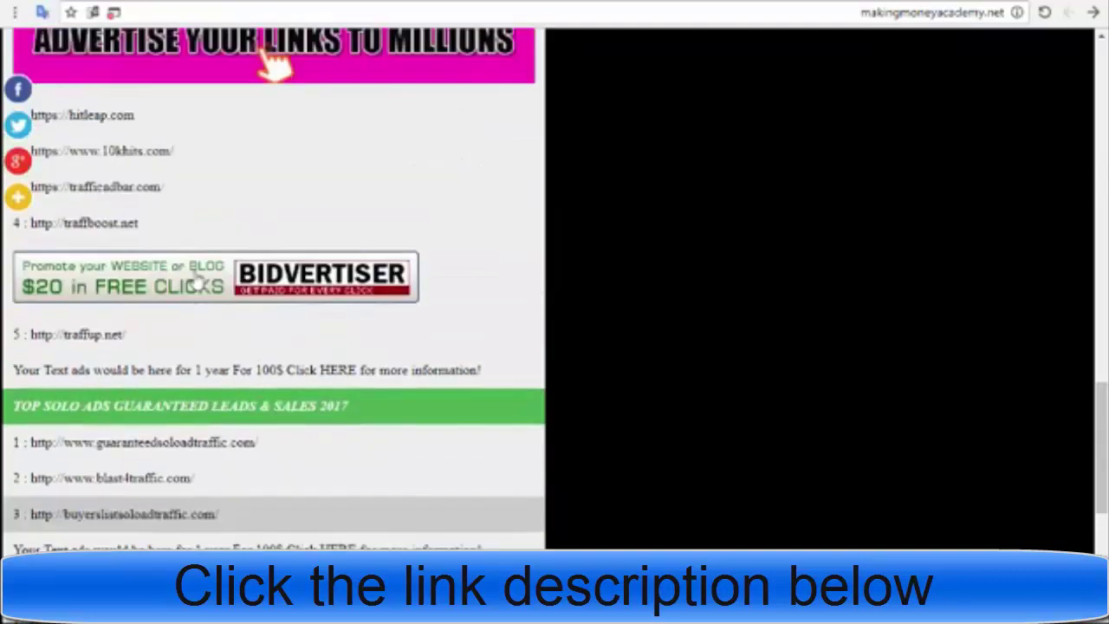
scroll(196, 279, "up", 4)
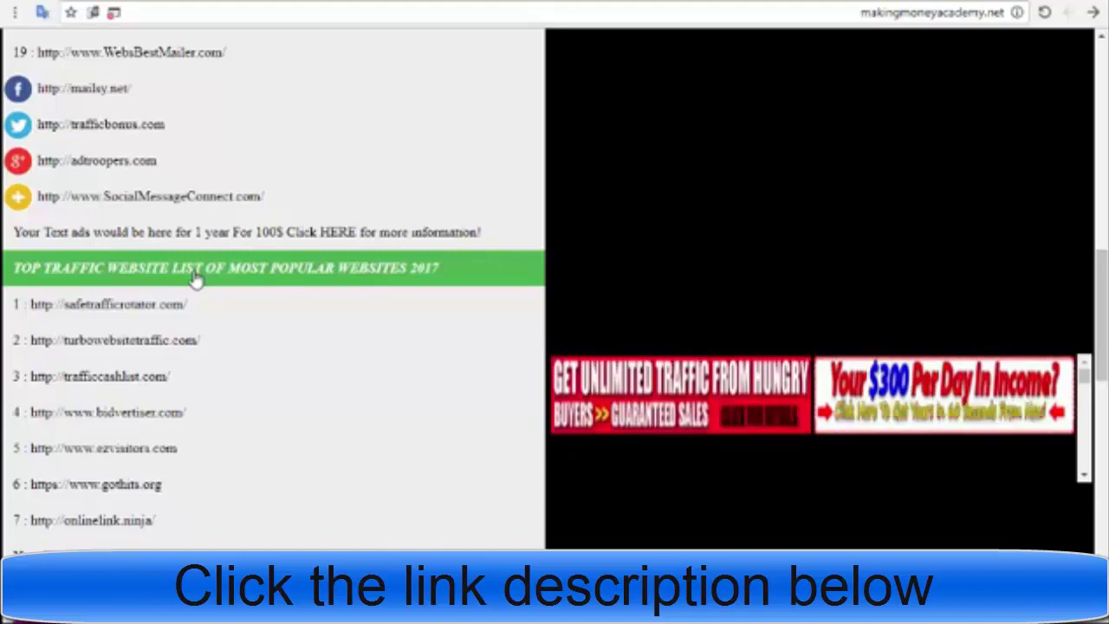
scroll(195, 279, "up", 2)
scroll(195, 279, "up", 5)
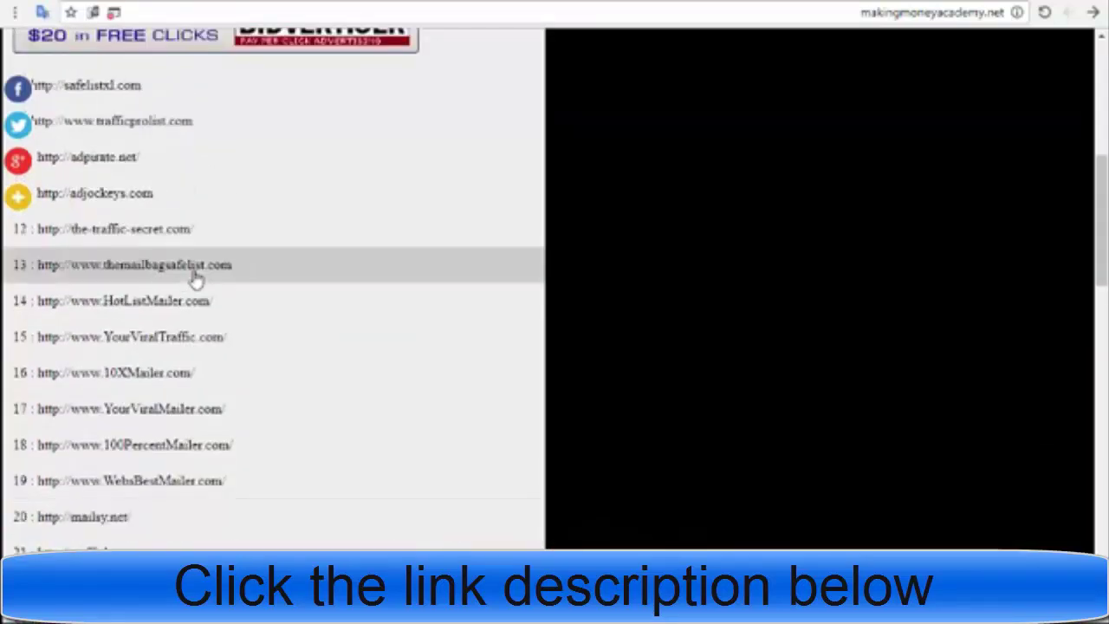
scroll(196, 278, "up", 3)
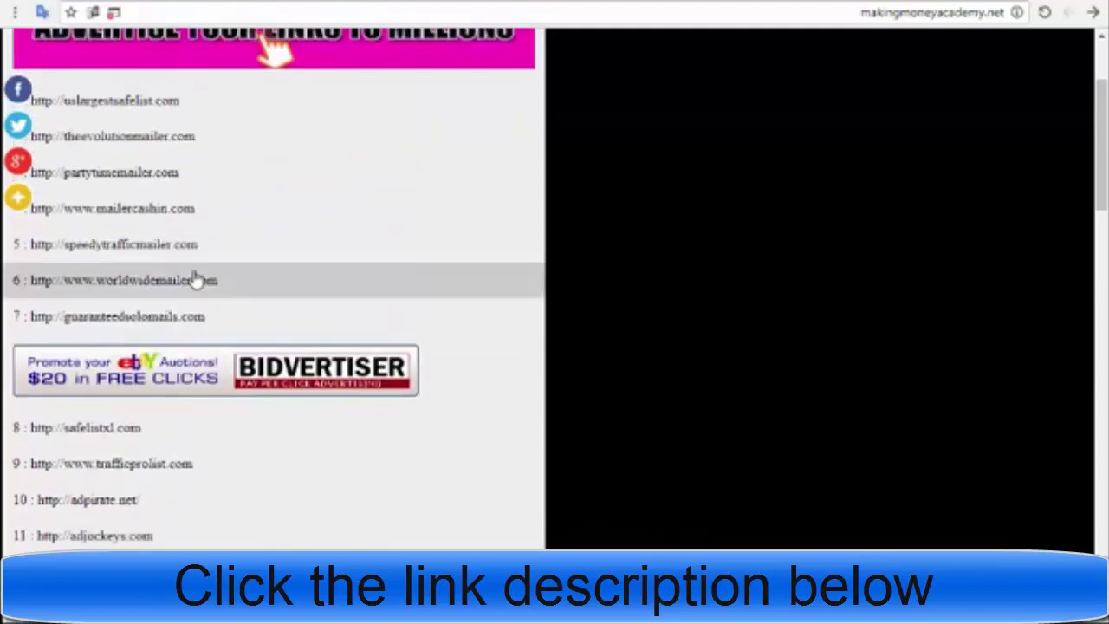